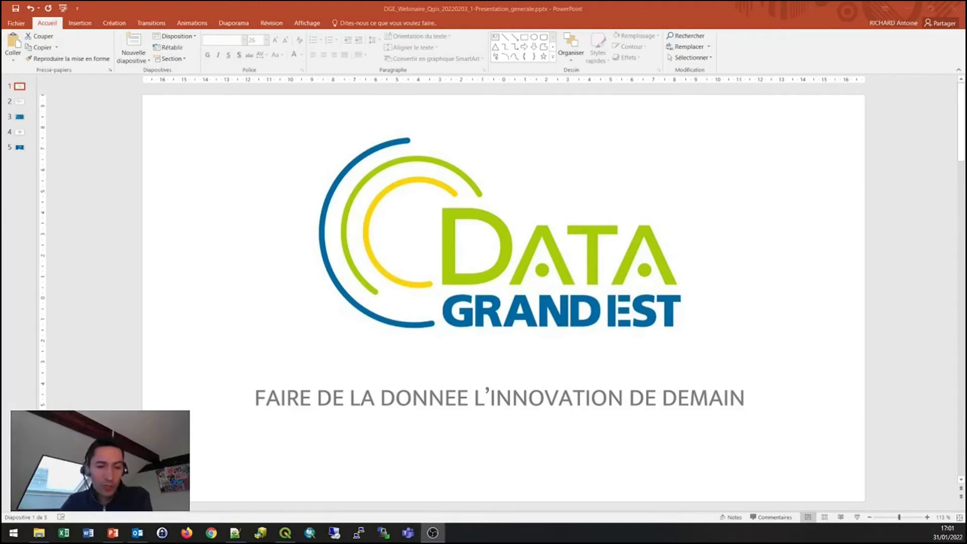
Advance the presentation to the second slide, "Durant cette vidéo".
{"action": "left_click", "coordinate": [136, 330]}
{"action": "key", "text": "Page_Down"}
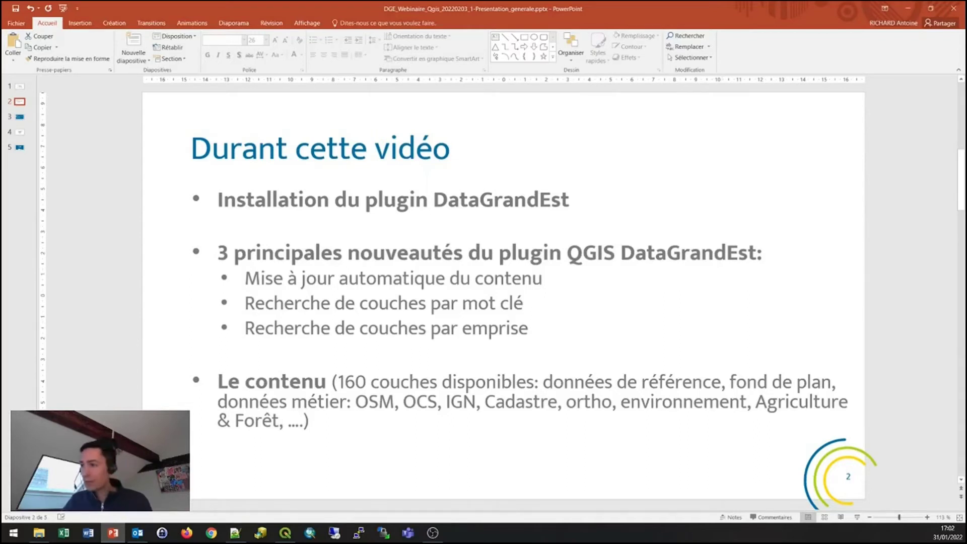
Switch to QGIS and uninstall the GéoGrandEst plugin.
{"action": "left_click", "coordinate": [285, 534]}
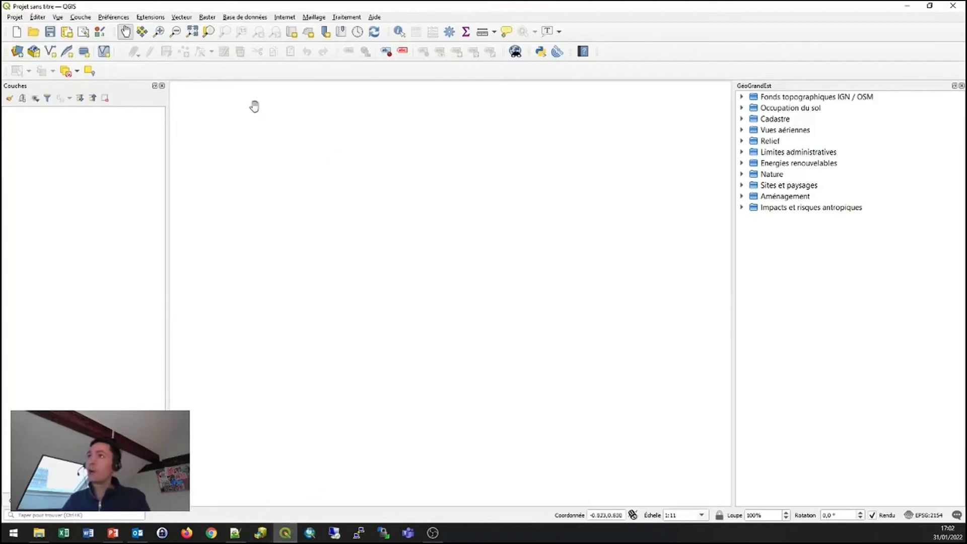
{"action": "left_click", "coordinate": [149, 19]}
{"action": "left_click", "coordinate": [154, 27]}
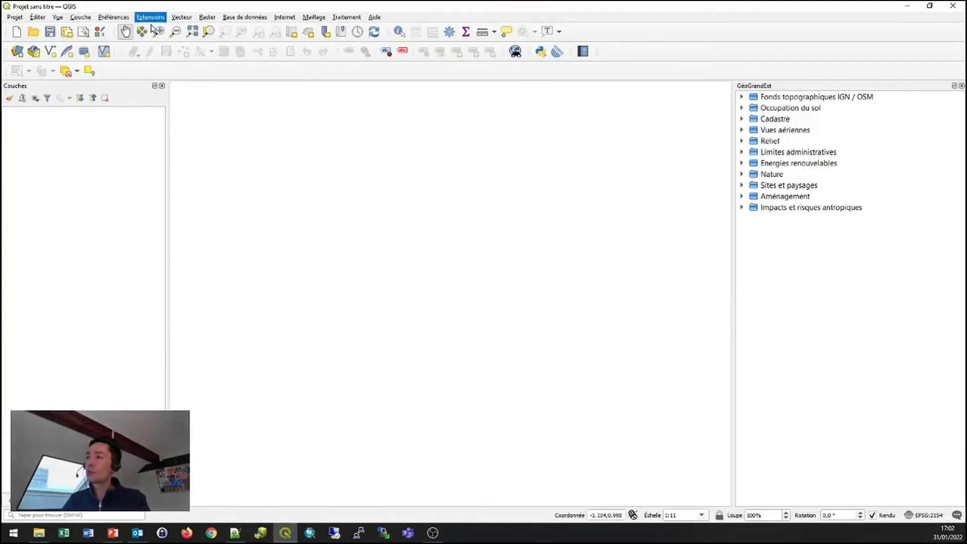
{"action": "left_click", "coordinate": [306, 163]}
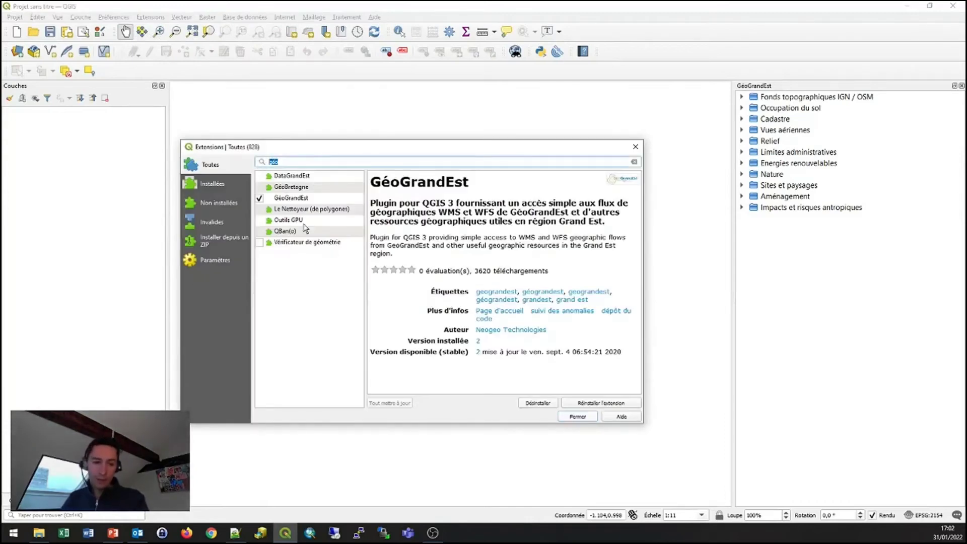
{"action": "left_click", "coordinate": [285, 200]}
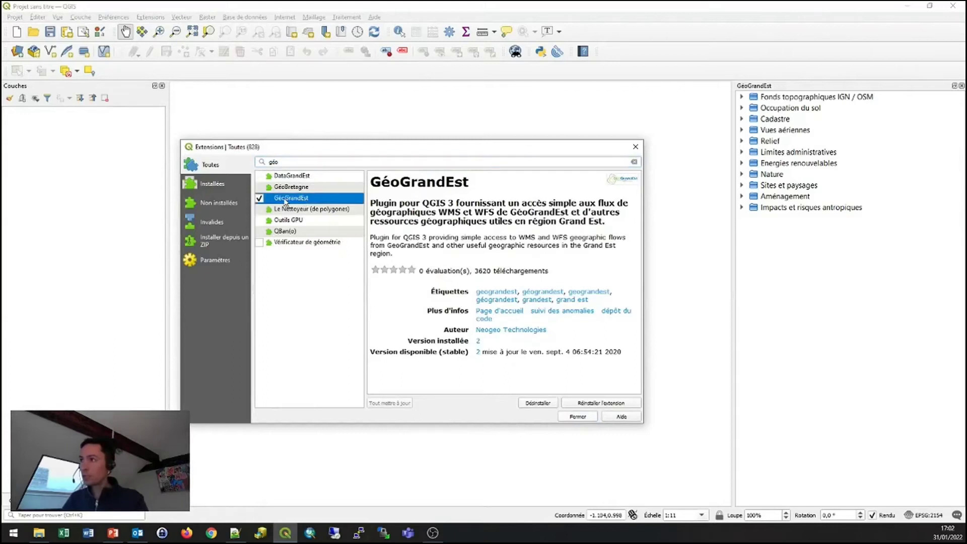
{"action": "left_click", "coordinate": [531, 404]}
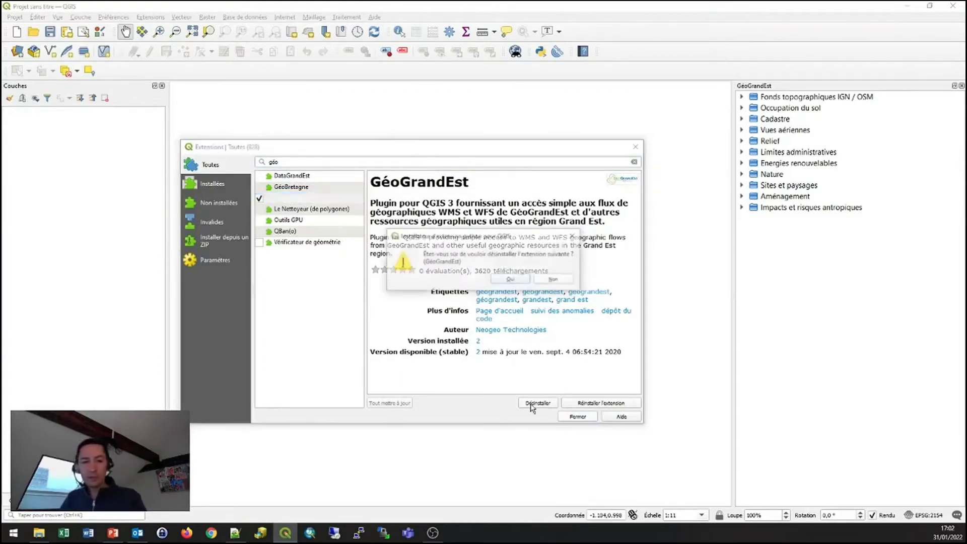
{"action": "left_click", "coordinate": [511, 279]}
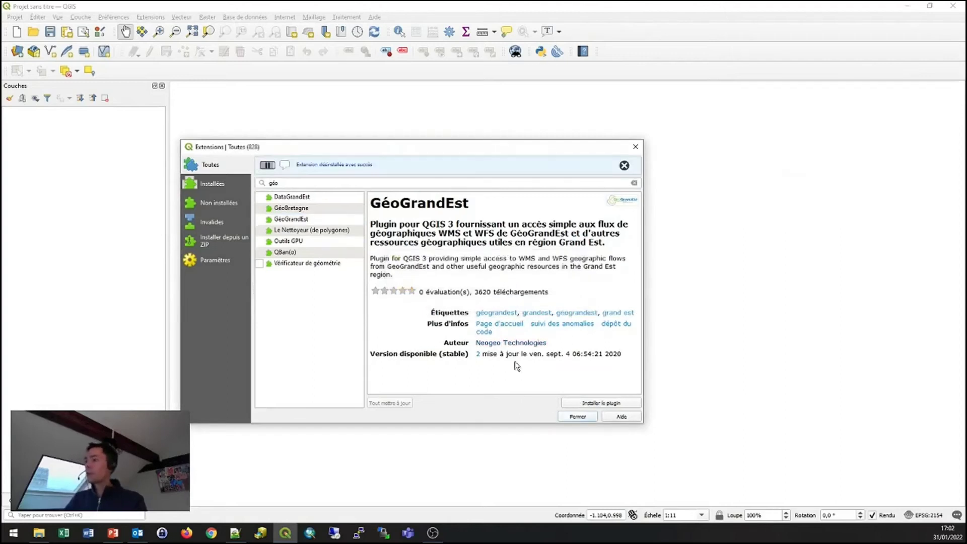
Find the DataGrandEst plugin by searching for "datagrand" and install it, closing the plugin manager.
{"action": "left_click_drag", "start_coordinate": [283, 183], "coordinate": [263, 186]}
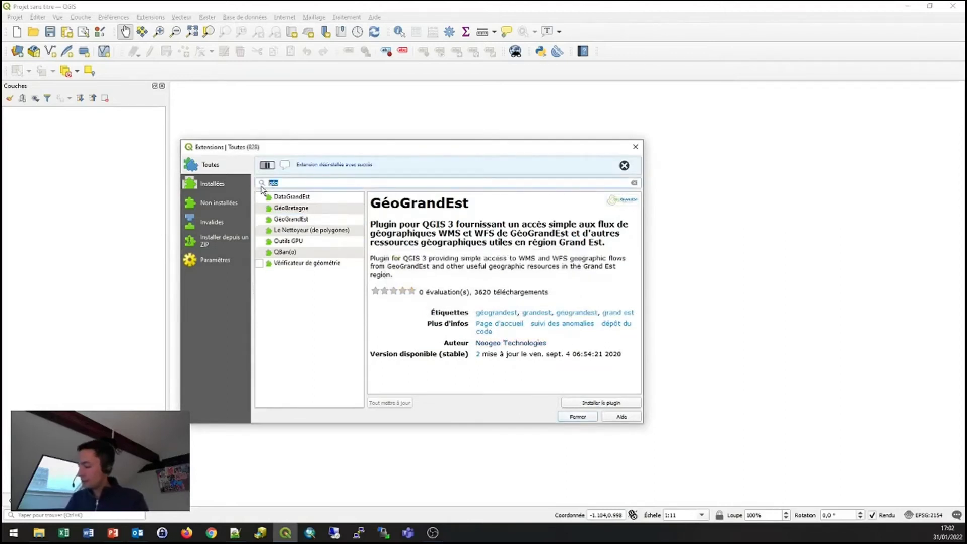
{"action": "key", "text": "BackSpace"}
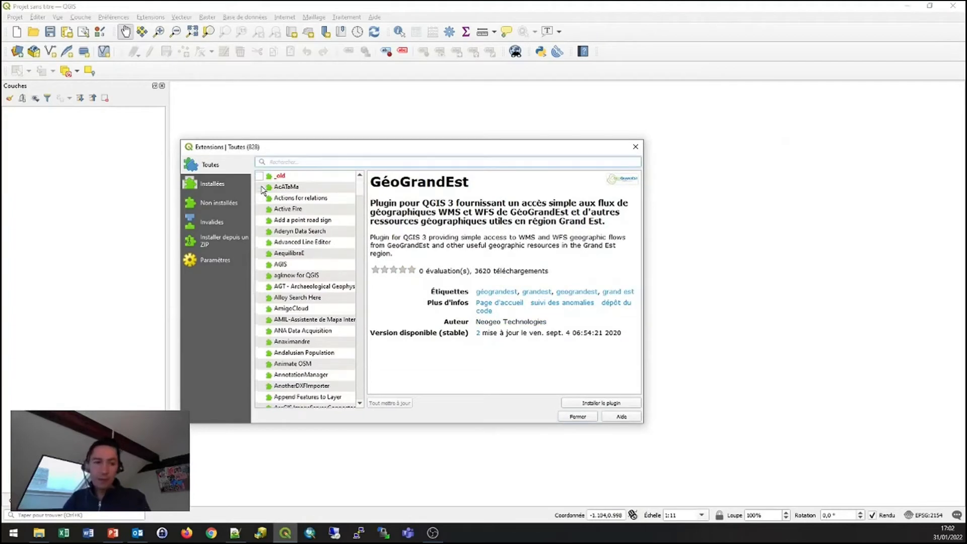
{"action": "type", "text": "da"}
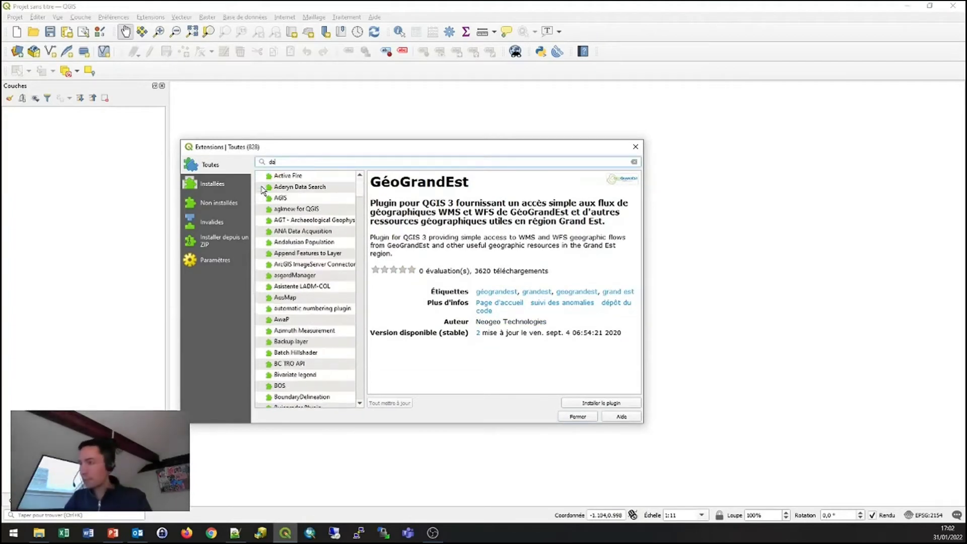
{"action": "type", "text": "tagrand"}
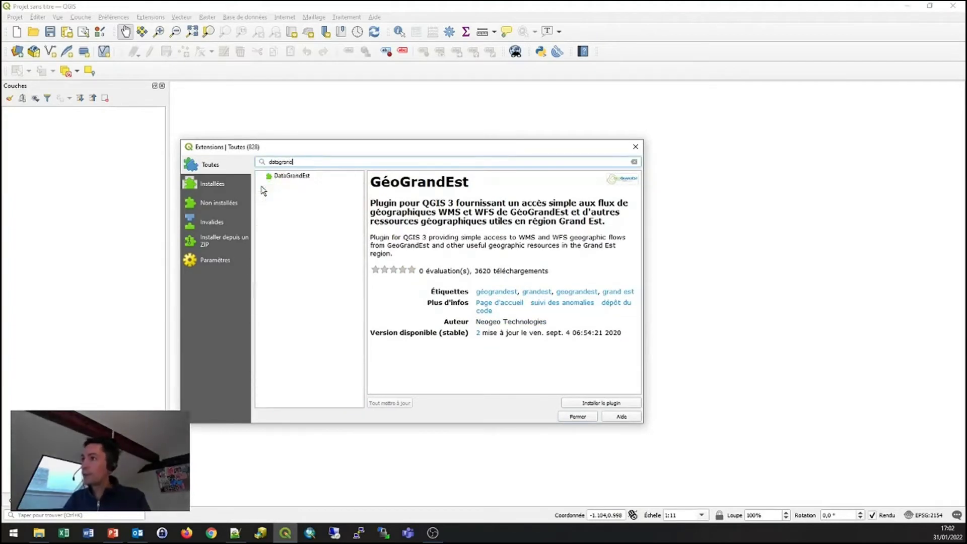
{"action": "left_click", "coordinate": [305, 177]}
{"action": "left_click", "coordinate": [608, 404]}
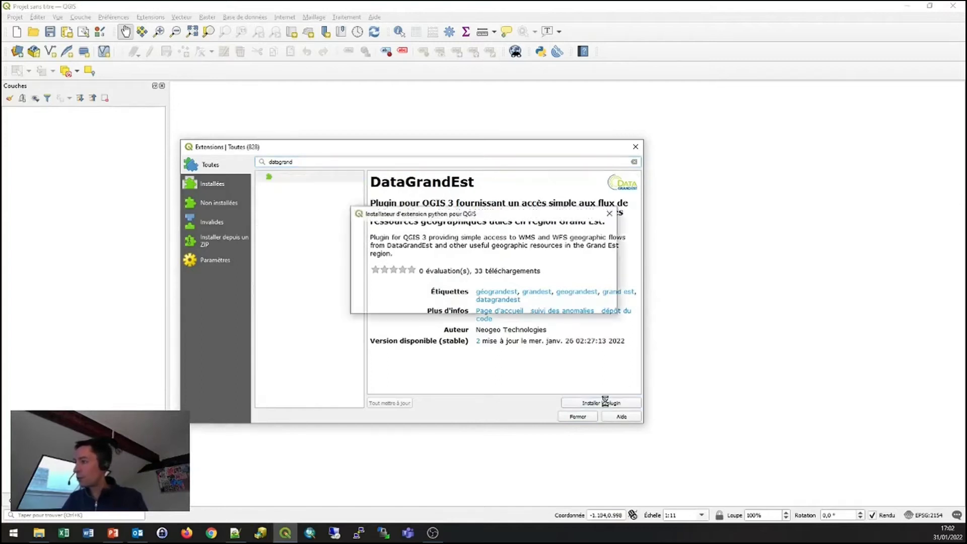
{"action": "left_click", "coordinate": [634, 147]}
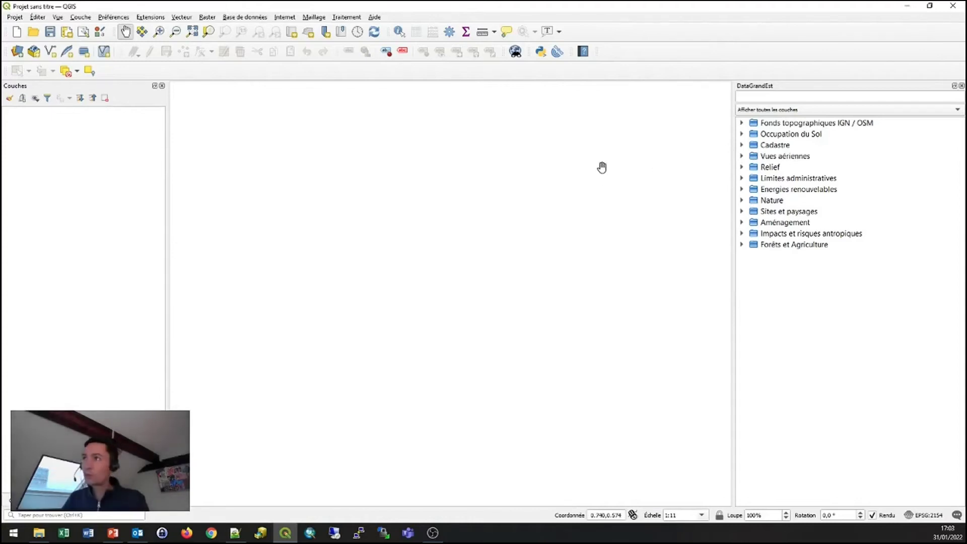
Review the DataGrandEst plugin's settings for the resource tree's configuration file and content, and close them unchanged.
{"action": "left_click", "coordinate": [153, 19]}
{"action": "mouse_move", "coordinate": [179, 66]}
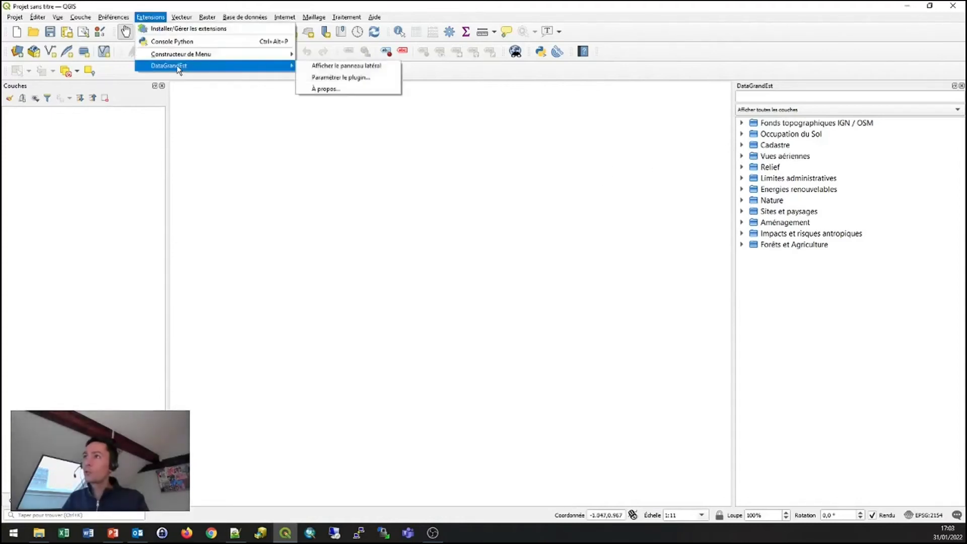
{"action": "left_click", "coordinate": [325, 79]}
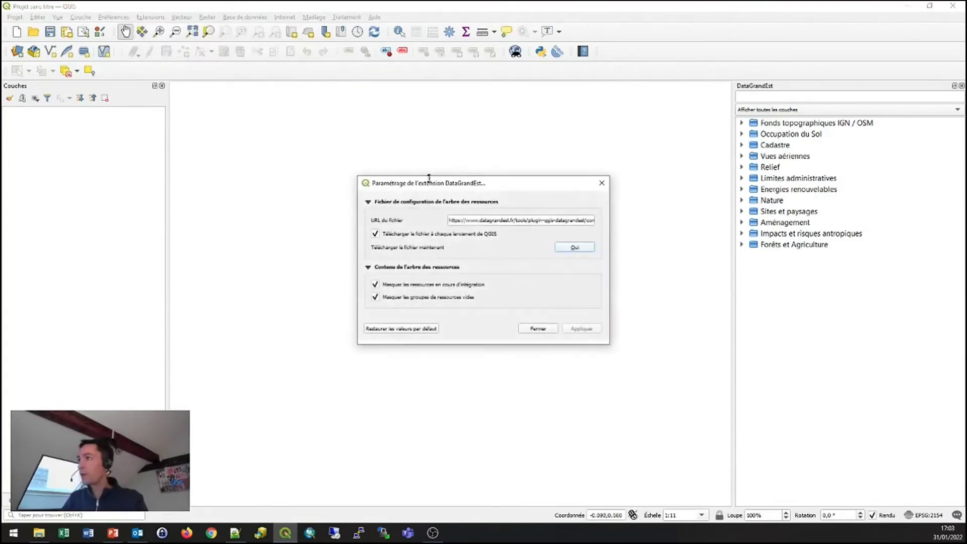
{"action": "left_click_drag", "start_coordinate": [380, 176], "coordinate": [307, 161]}
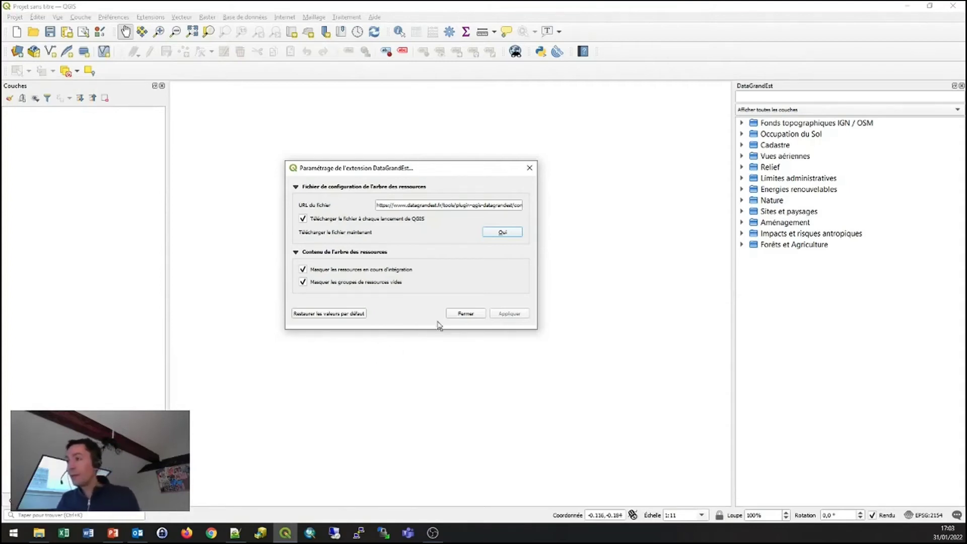
{"action": "left_click", "coordinate": [465, 313]}
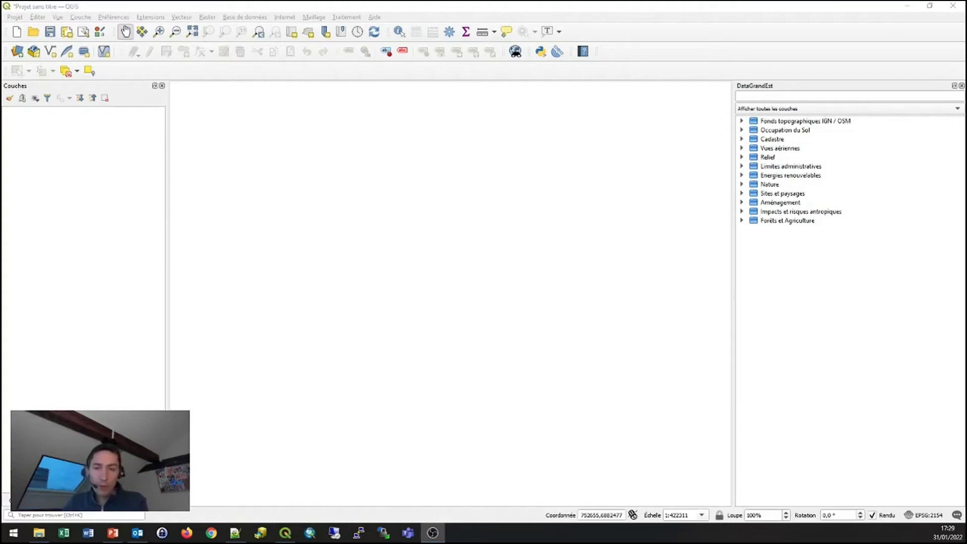
Search the DataGrandEst catalogue for "ocs", add the layer "Occupation du sol 2019 - Département 51 Marne", and examine it around Reims.
{"action": "left_click", "coordinate": [791, 95]}
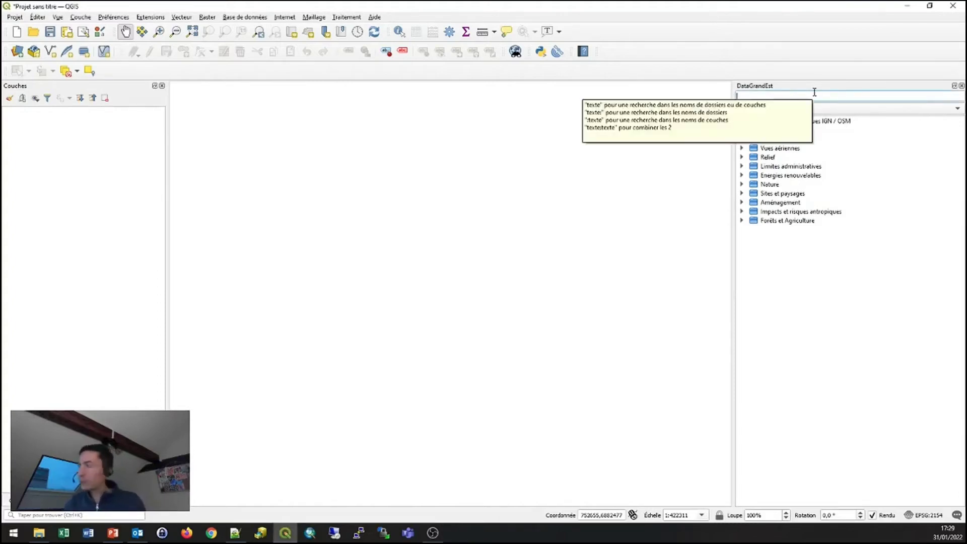
{"action": "type", "text": "ocs"}
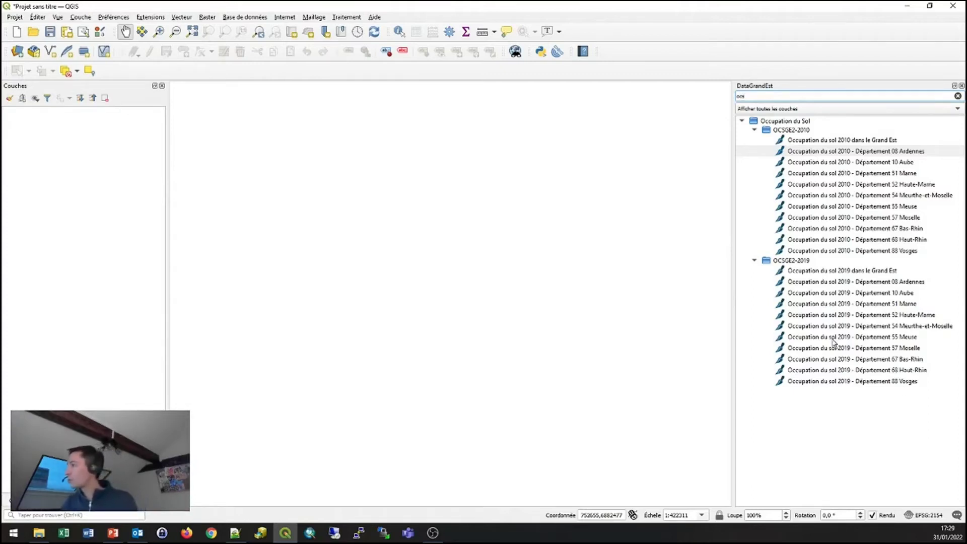
{"action": "left_click", "coordinate": [826, 304]}
{"action": "left_click_drag", "start_coordinate": [817, 308], "coordinate": [412, 239]}
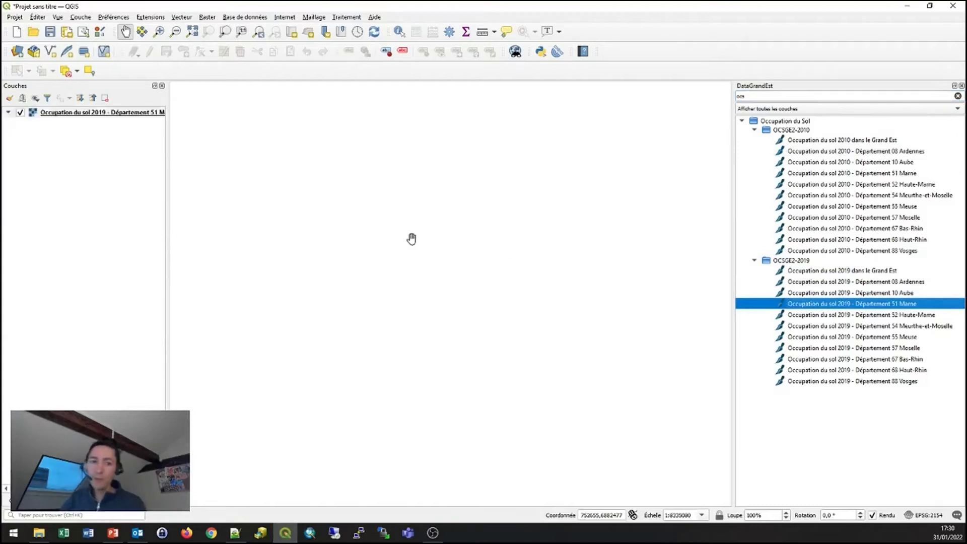
{"action": "left_click", "coordinate": [158, 31]}
{"action": "left_click_drag", "start_coordinate": [490, 216], "coordinate": [518, 226]}
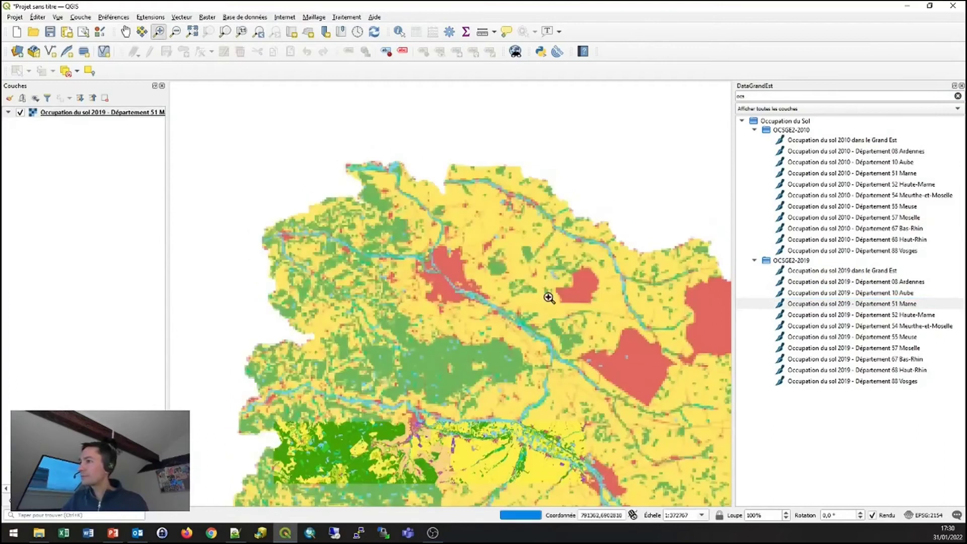
{"action": "left_click_drag", "start_coordinate": [367, 203], "coordinate": [520, 331]}
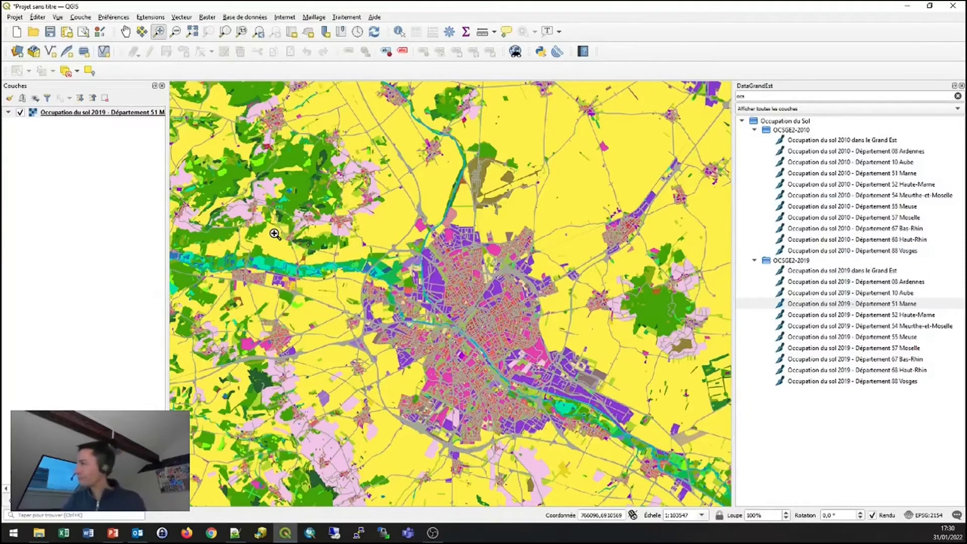
Replace the DataGrandEst search text with "bd" to look for the BD-EA layers.
{"action": "left_click_drag", "start_coordinate": [779, 98], "coordinate": [706, 99]}
{"action": "key", "text": "BackSpace"}
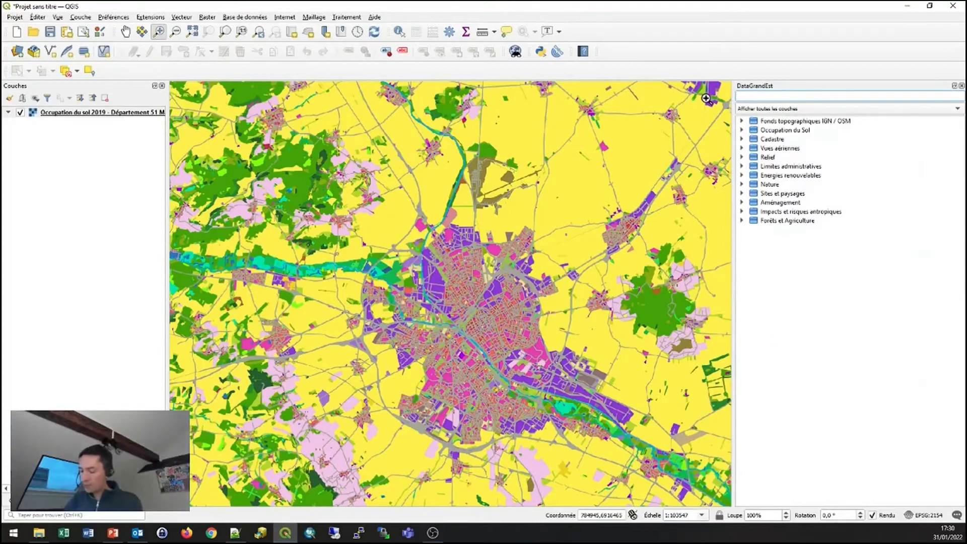
{"action": "type", "text": "bd"}
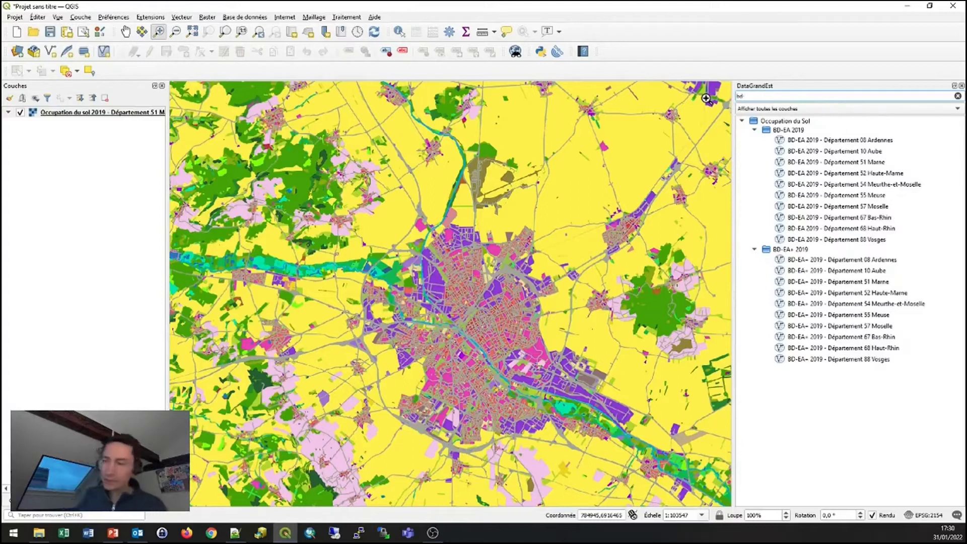
Search the catalogue for "osm" and add "OpenStreetMap - OSM style Relief" above the land-cover layer.
{"action": "key", "text": "ctrl+a"}
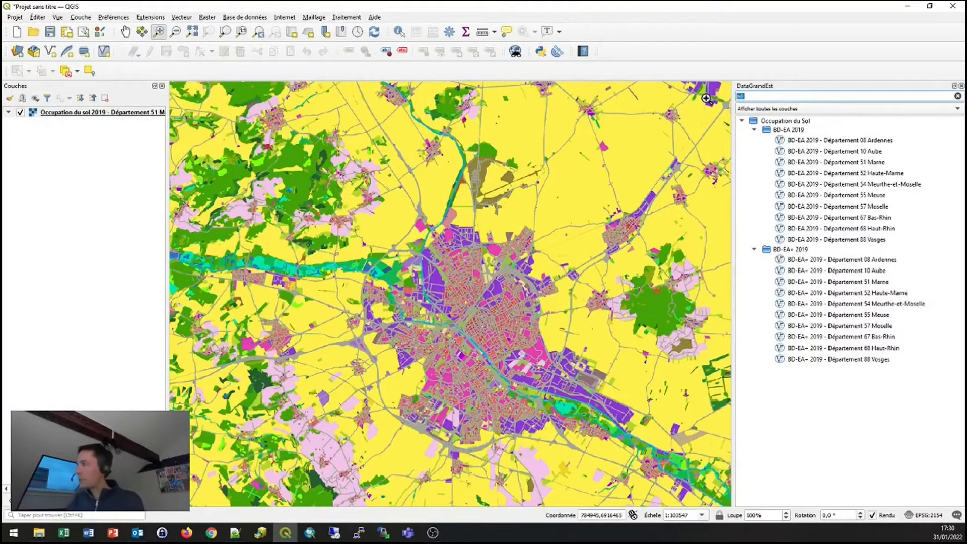
{"action": "type", "text": "osm"}
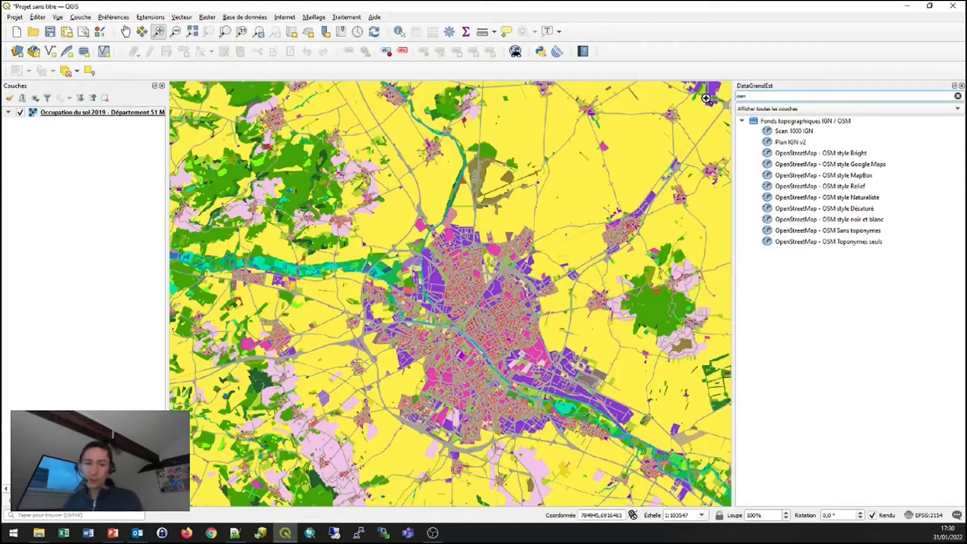
{"action": "left_click_drag", "start_coordinate": [832, 187], "coordinate": [76, 144]}
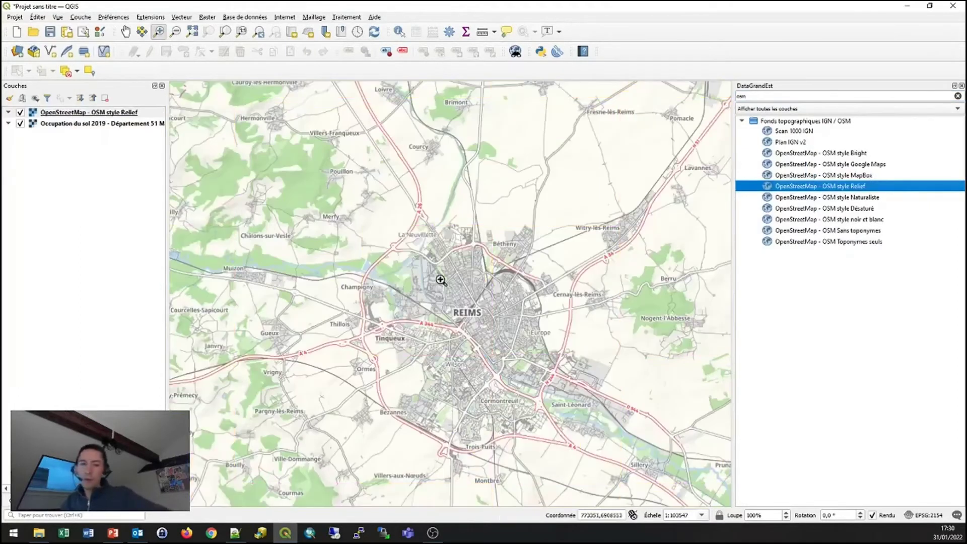
Search the DataGrandEst catalogue for "ca" to look for the Cadastre layers.
{"action": "double_click", "coordinate": [755, 95]}
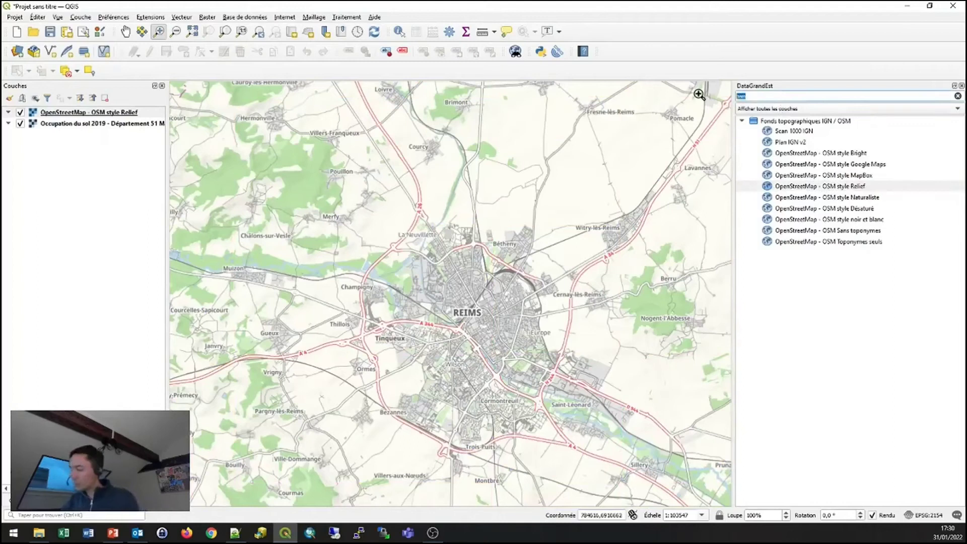
{"action": "type", "text": "ocs"}
{"action": "key", "text": "BackSpace"}
{"action": "key", "text": "BackSpace"}
{"action": "key", "text": "BackSpace"}
{"action": "type", "text": "ca"}
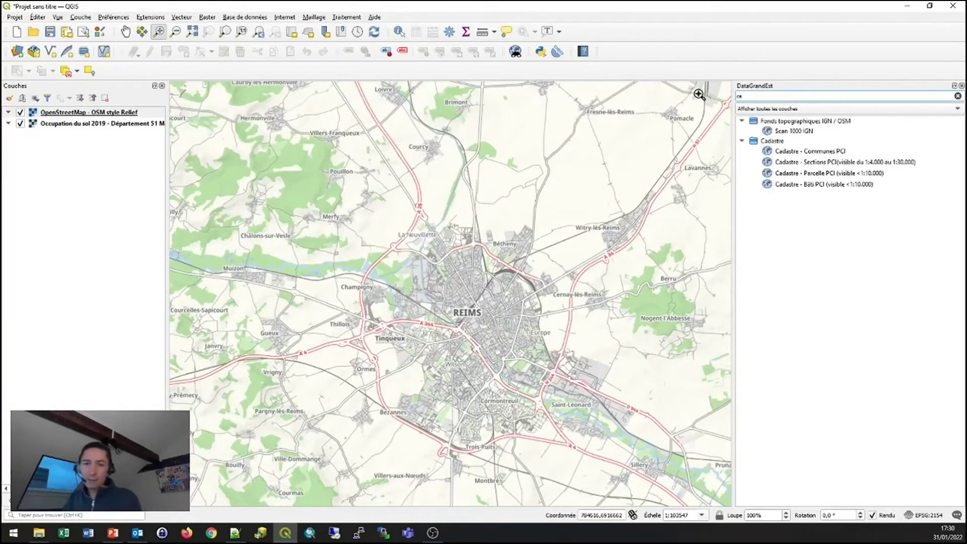
Search the catalogue for "vue" and look through the aerial-view layers.
{"action": "key", "text": "ctrl+a"}
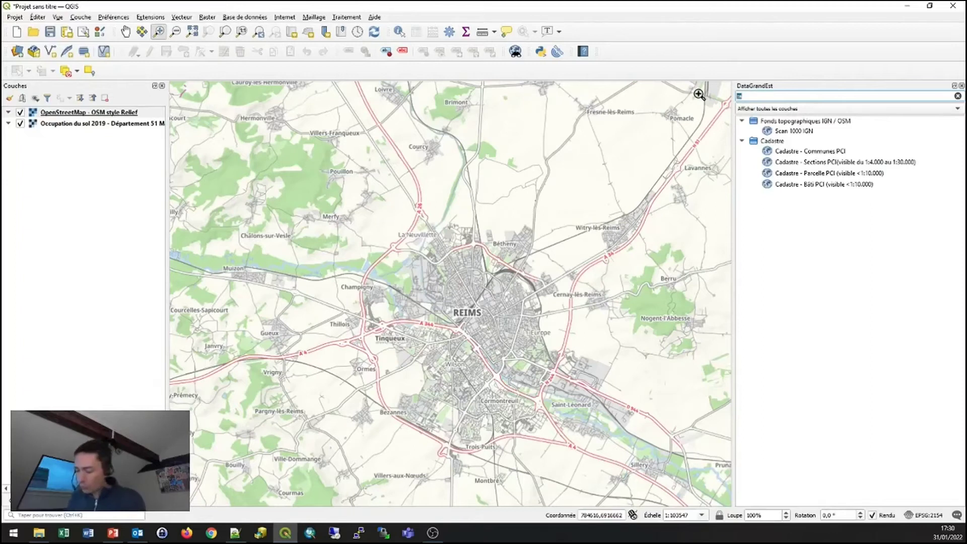
{"action": "type", "text": "vue"}
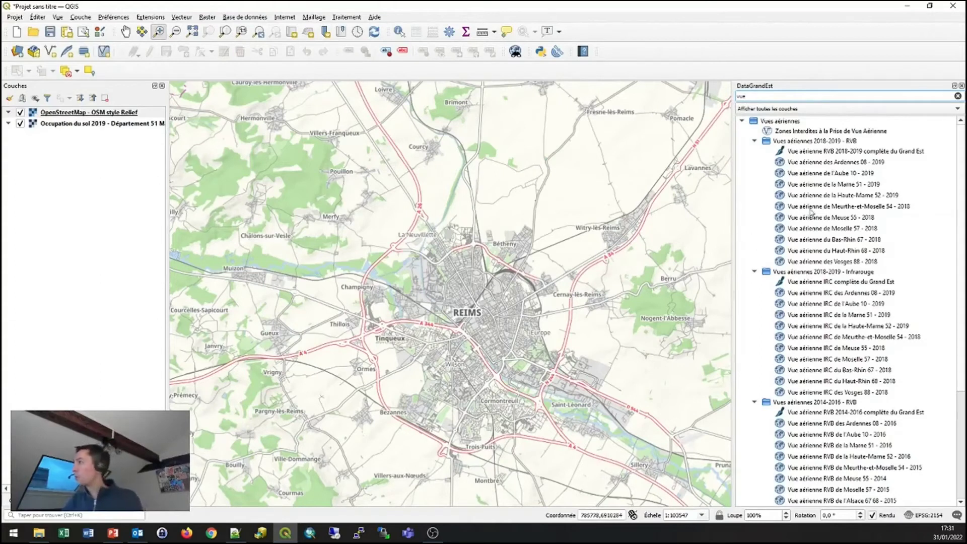
{"action": "scroll", "coordinate": [822, 154], "scroll_direction": "down", "scroll_amount": 5}
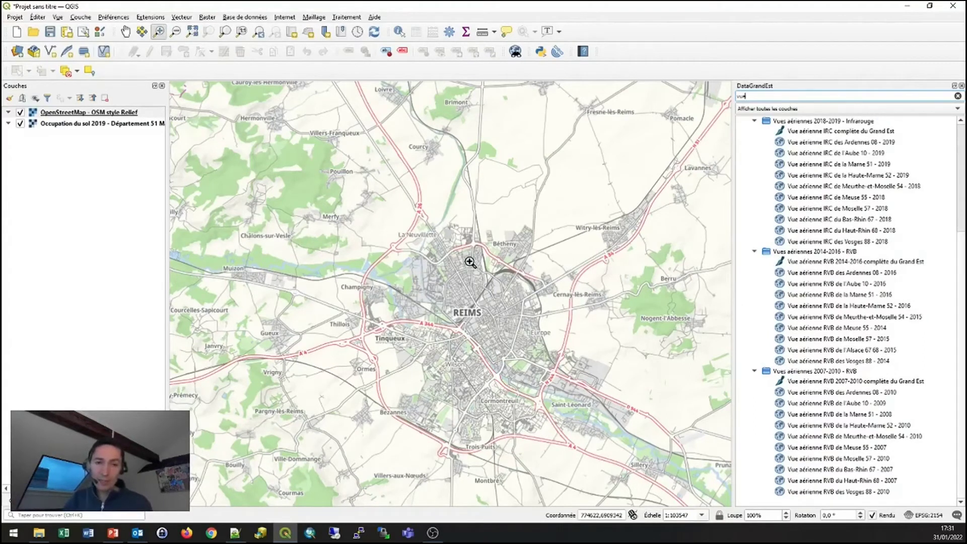
Search the catalogue for "znief" and for "pnr" to look for nature-protection layers.
{"action": "left_click_drag", "start_coordinate": [756, 96], "coordinate": [703, 95]}
{"action": "key", "text": "BackSpace"}
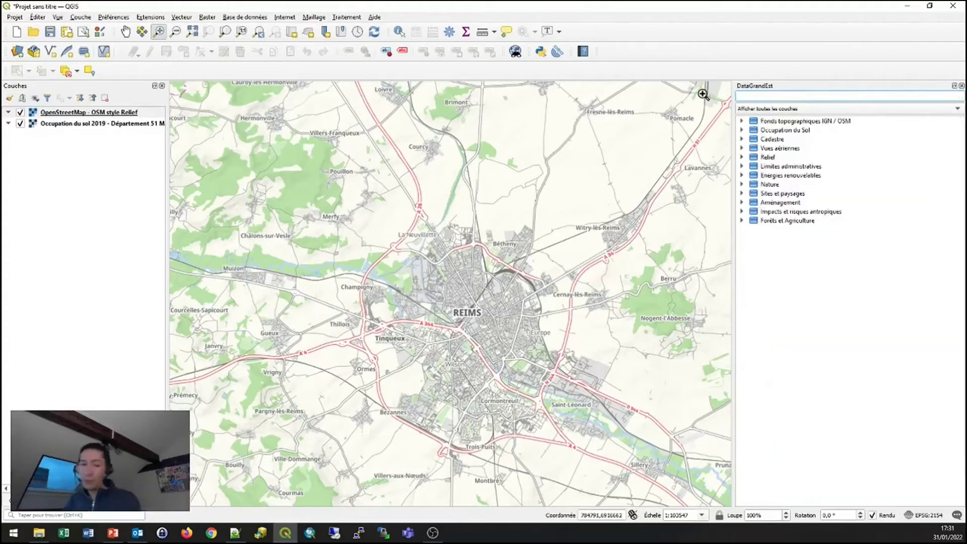
{"action": "type", "text": "tnief"}
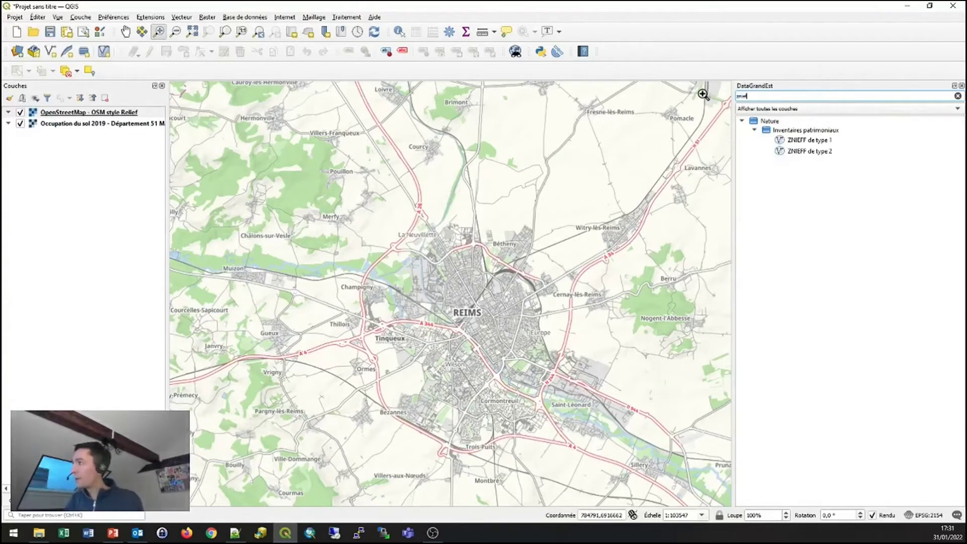
{"action": "key", "text": "ctrl+a"}
{"action": "type", "text": "pnr"}
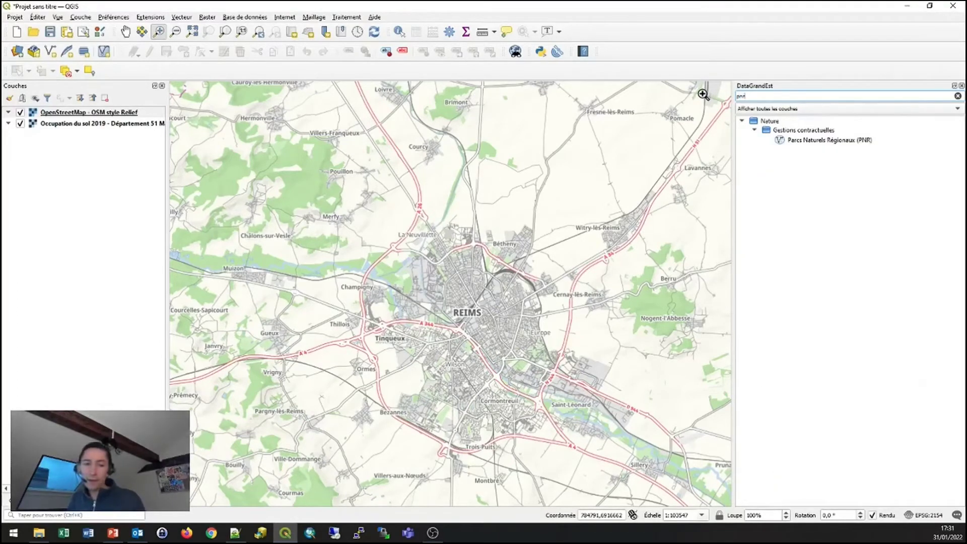
Search the DataGrandEst catalogue for "éo" and clear the search to list all folders again.
{"action": "key", "text": "ctrl+a"}
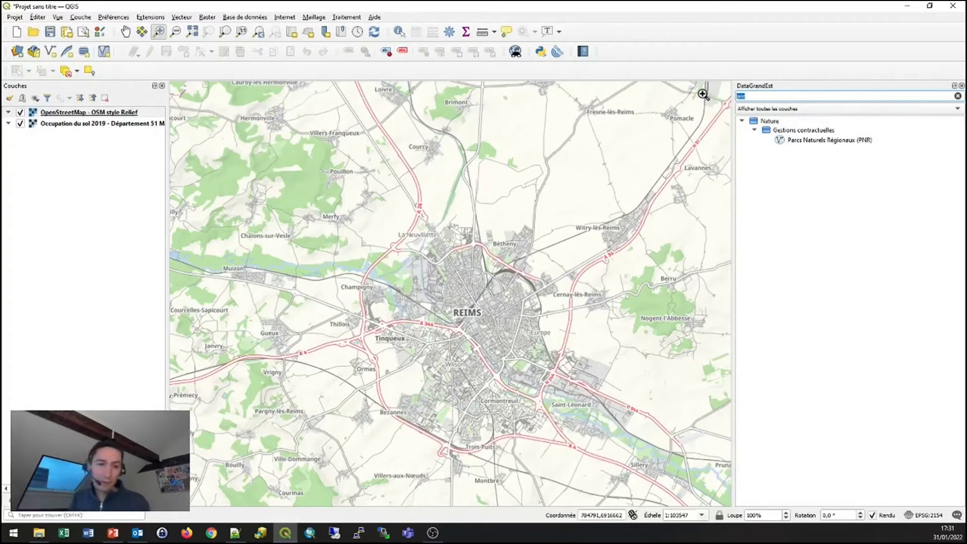
{"action": "type", "text": "éo"}
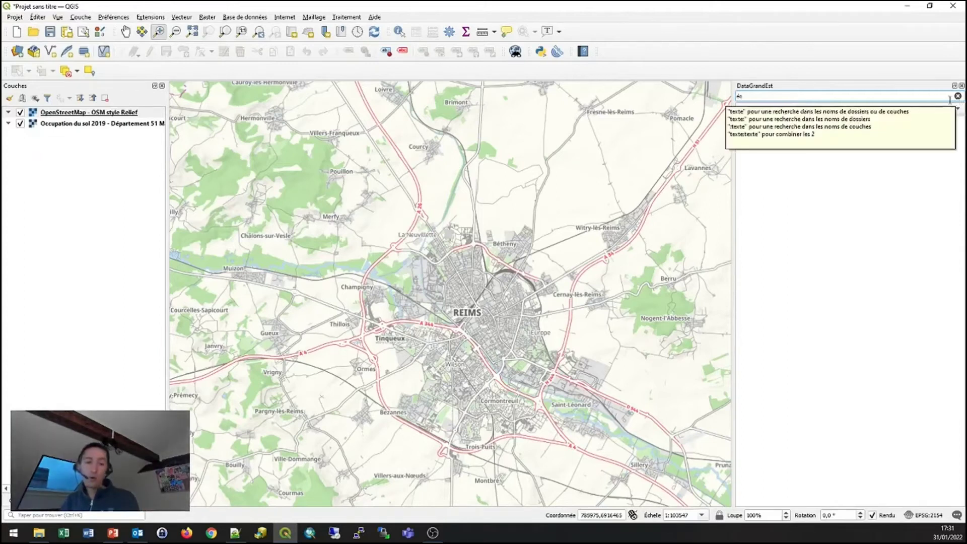
{"action": "key", "text": "BackSpace"}
{"action": "key", "text": "BackSpace"}
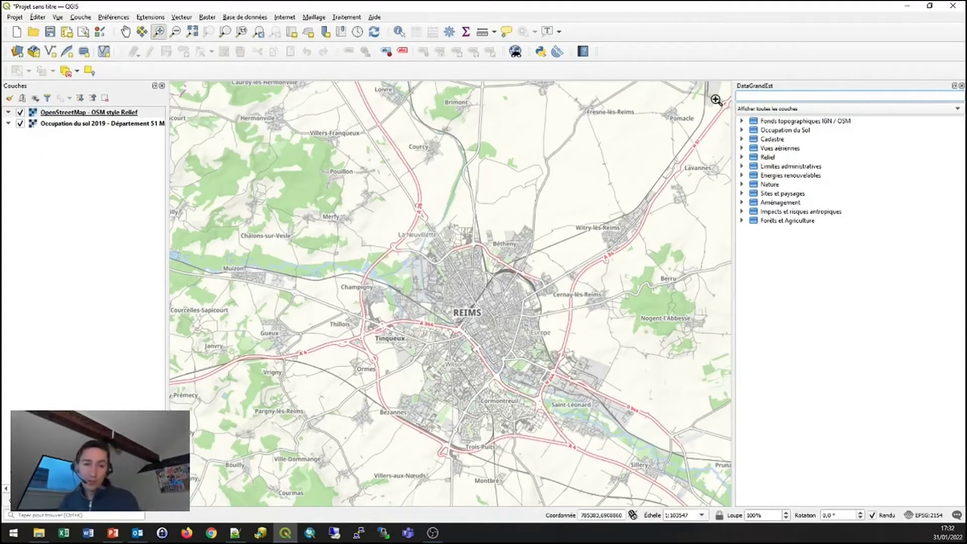
Look through the ONF and DRAAF layers in the "Forêts et Agriculture" folder and collapse it again.
{"action": "left_click", "coordinate": [789, 223]}
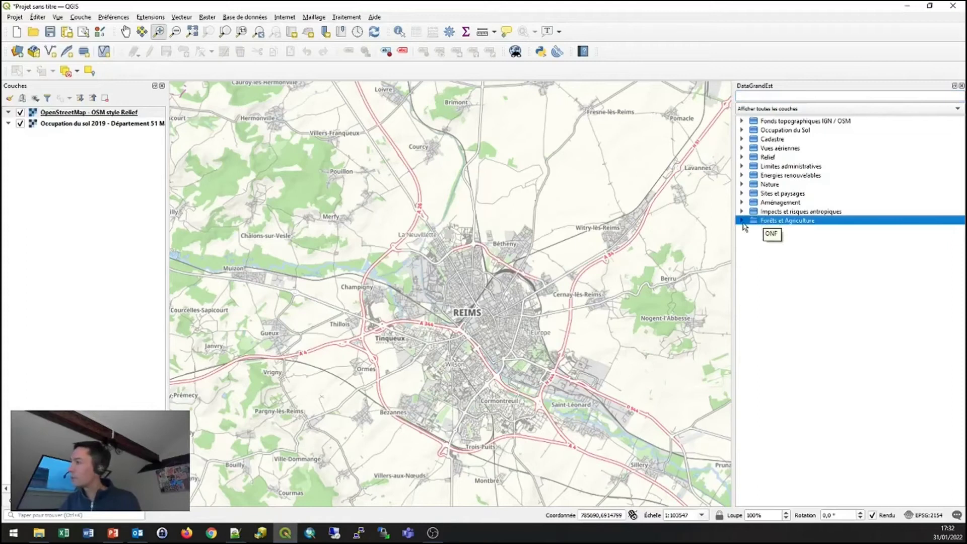
{"action": "left_click", "coordinate": [742, 221]}
{"action": "left_click", "coordinate": [788, 230]}
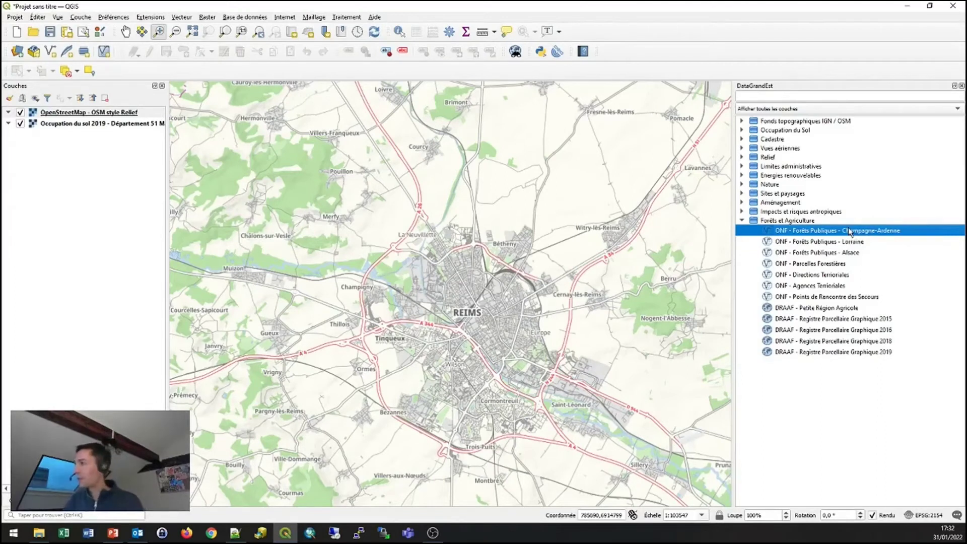
{"action": "left_click", "coordinate": [742, 221]}
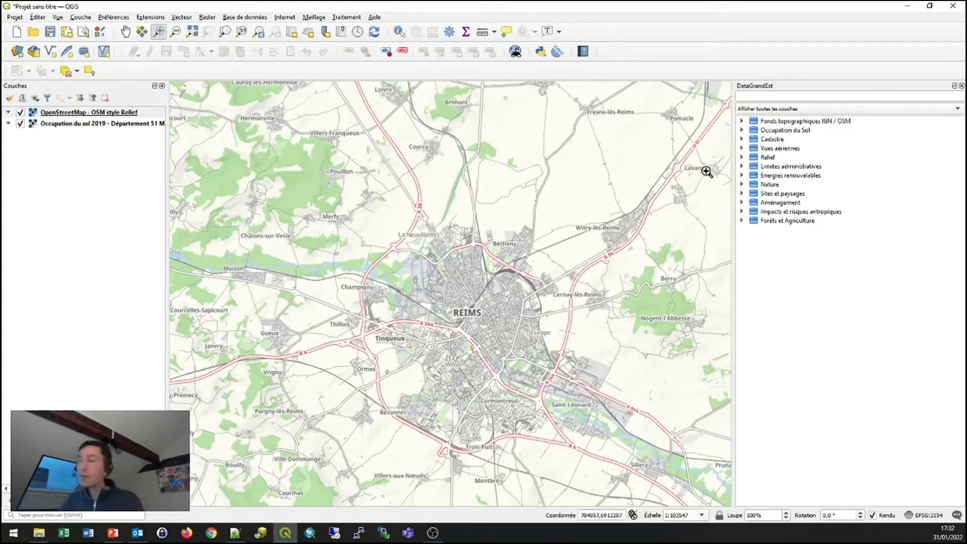
Restrict the catalogue to layers visible on the map and look through the land-cover entries.
{"action": "left_click", "coordinate": [771, 108]}
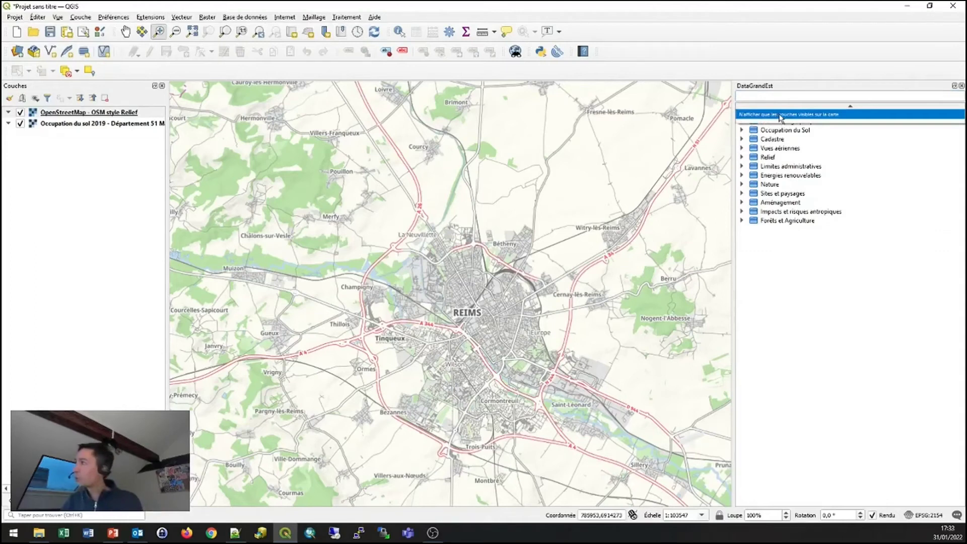
{"action": "left_click", "coordinate": [807, 118]}
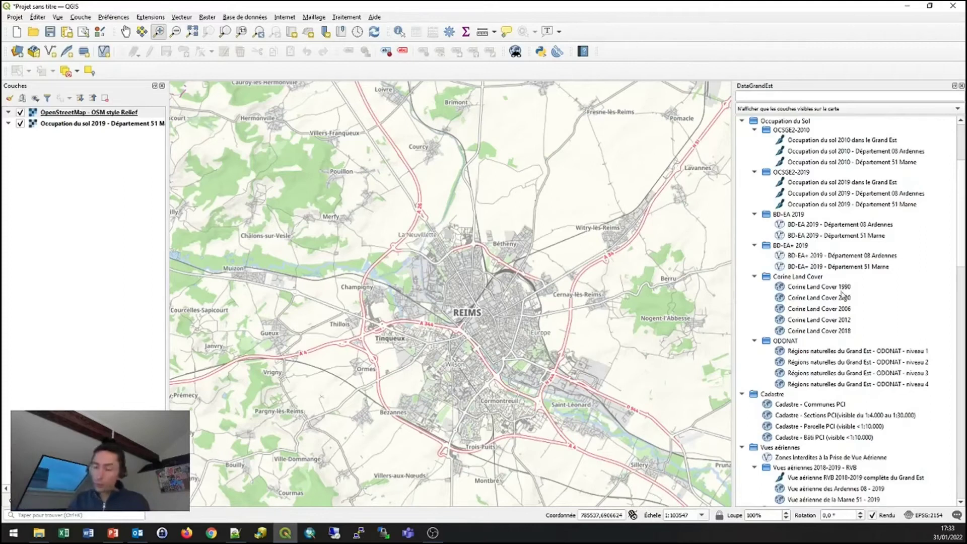
{"action": "left_click", "coordinate": [850, 267]}
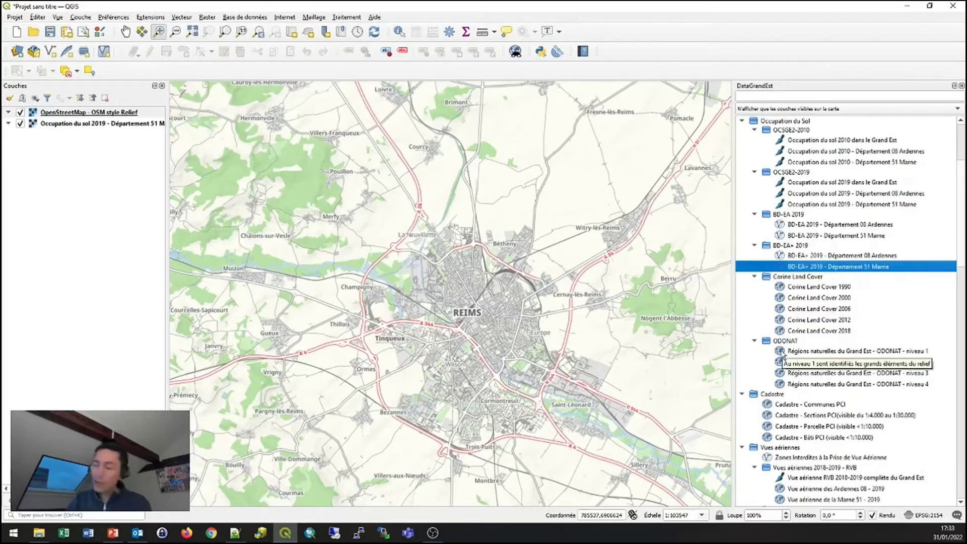
Search the filtered catalogue for "vue" and for "ocs" to look for layers covering the current map extent.
{"action": "left_click", "coordinate": [772, 94]}
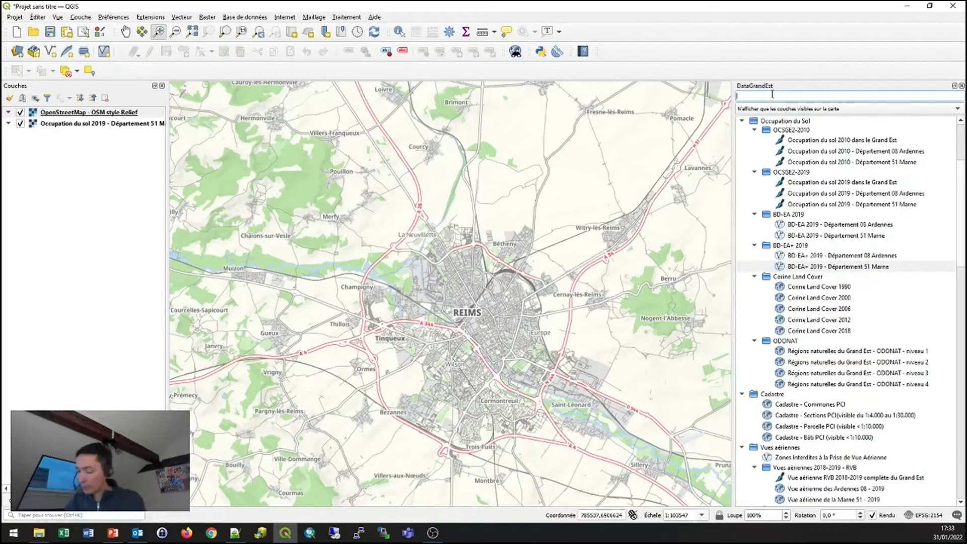
{"action": "type", "text": "vue"}
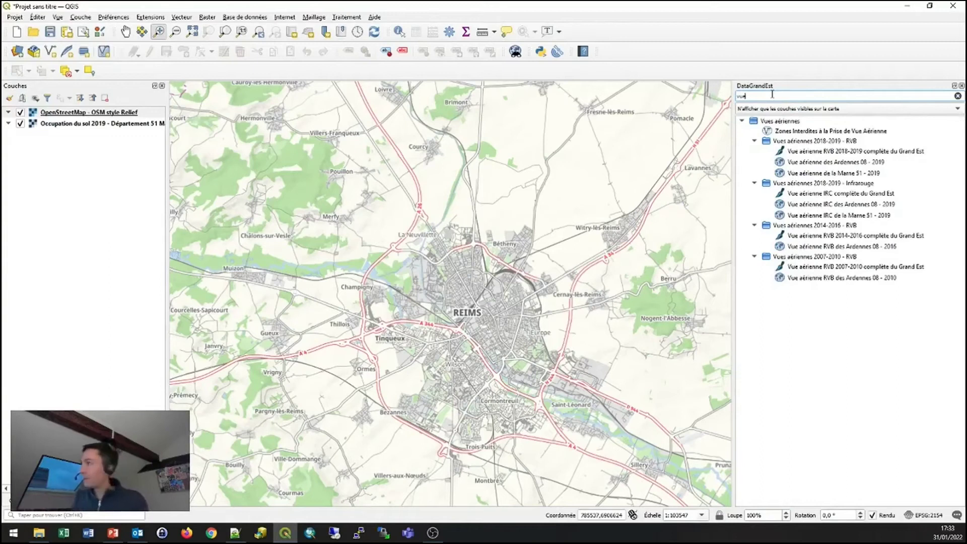
{"action": "double_click", "coordinate": [772, 95]}
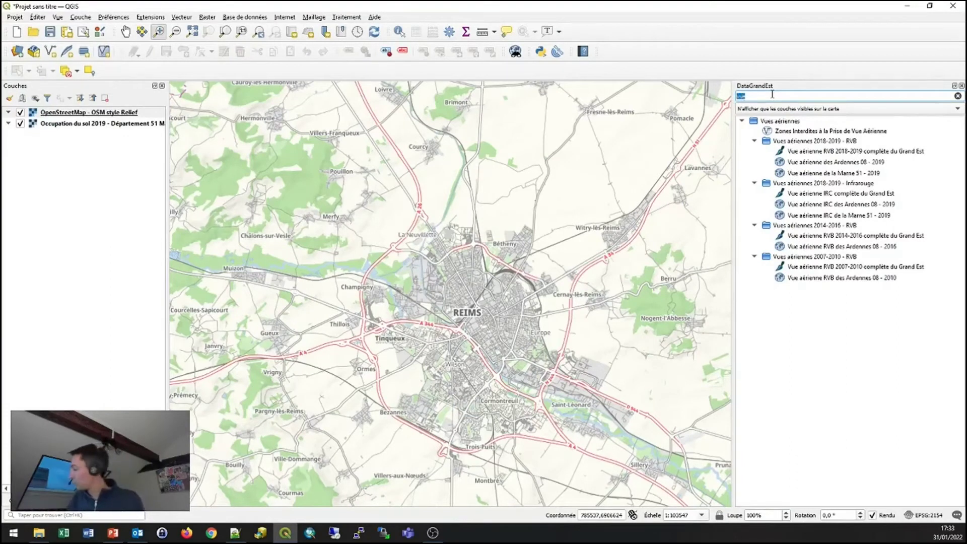
{"action": "type", "text": "ocs"}
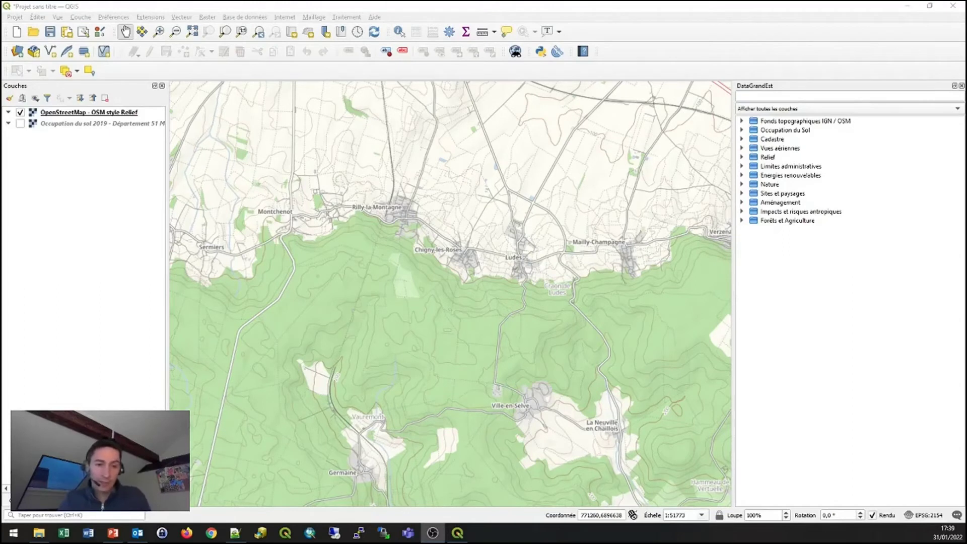
Add "DRAAF - Registre Parcellaire Graphique 2015" from "Forêts et Agriculture" to the map and collapse its legend.
{"action": "left_click", "coordinate": [742, 221]}
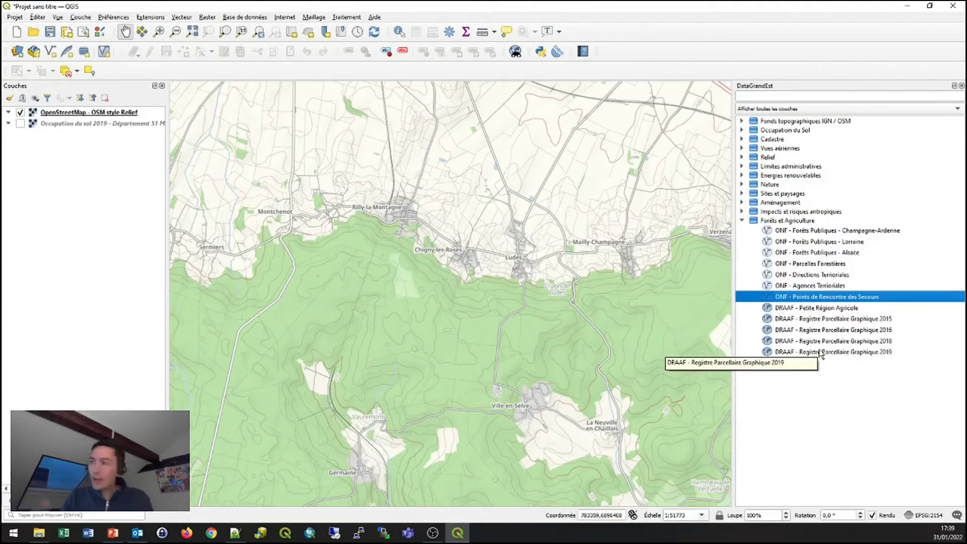
{"action": "left_click_drag", "start_coordinate": [849, 318], "coordinate": [461, 266]}
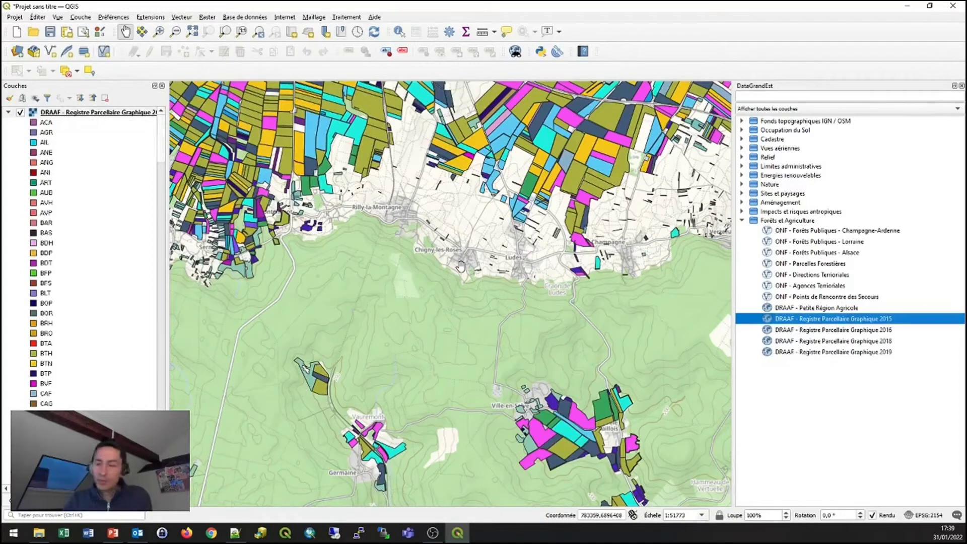
{"action": "left_click", "coordinate": [8, 111]}
{"action": "left_click_drag", "start_coordinate": [272, 187], "coordinate": [559, 283]}
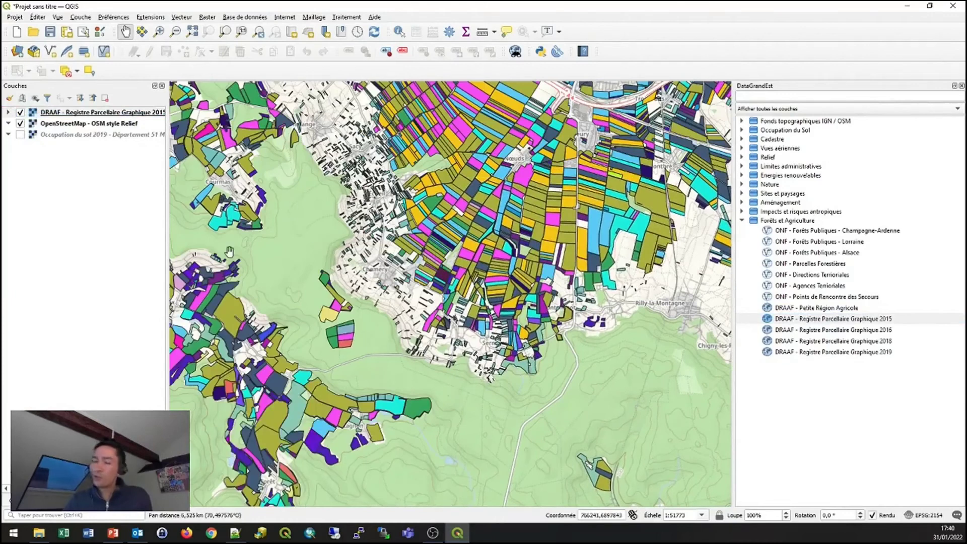
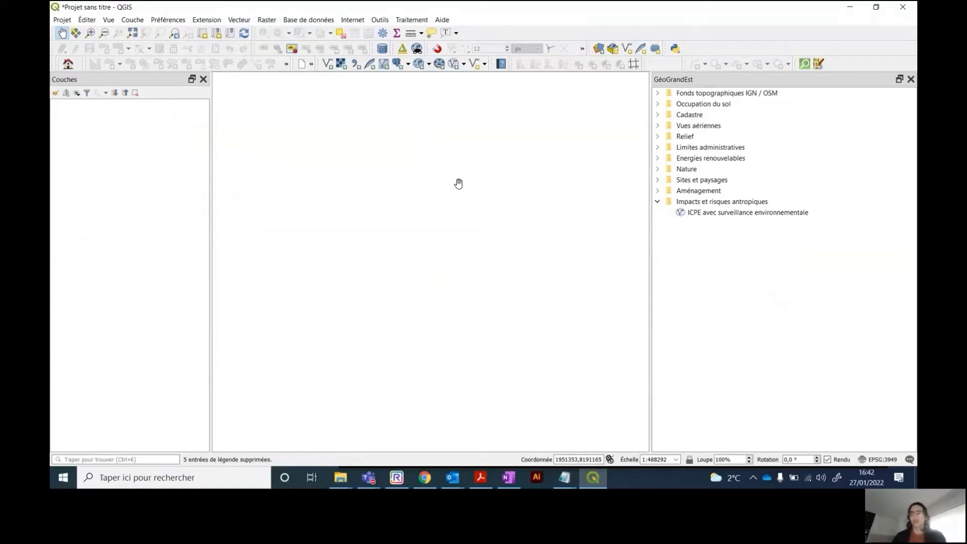
Add "Vue aérienne de Meurthe-et-Moselle - 2018" from the recent RVB aerial views to the map and collapse the catalogue folders.
{"action": "left_click", "coordinate": [657, 202]}
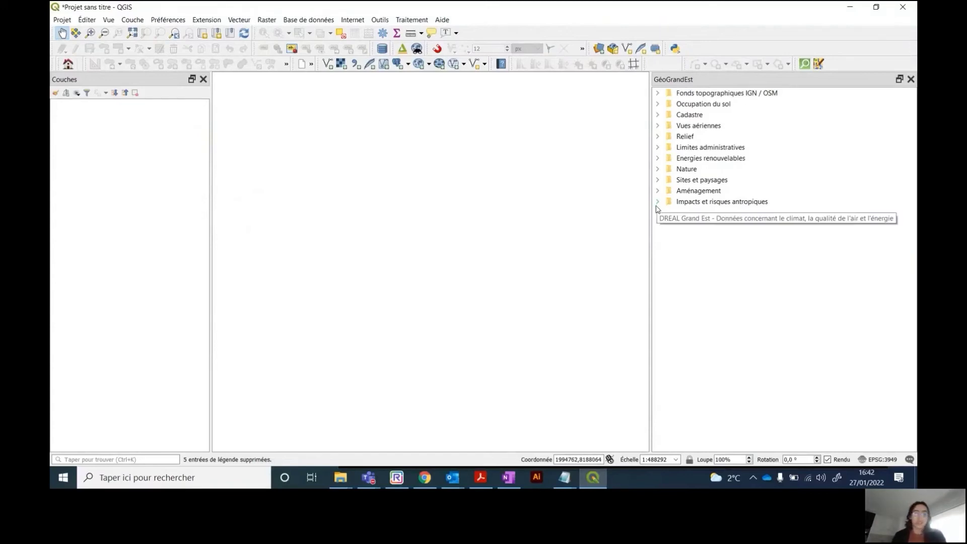
{"action": "left_click", "coordinate": [657, 126]}
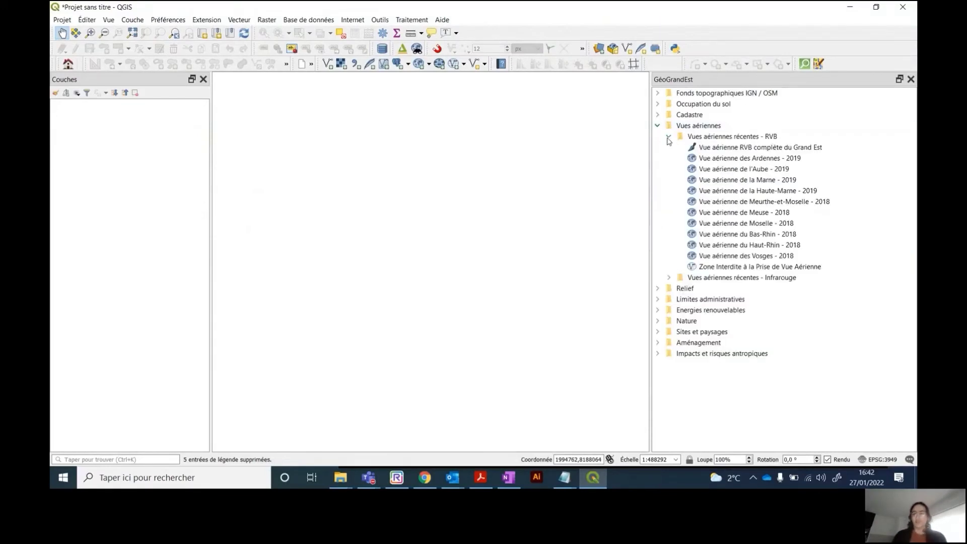
{"action": "left_click", "coordinate": [733, 203]}
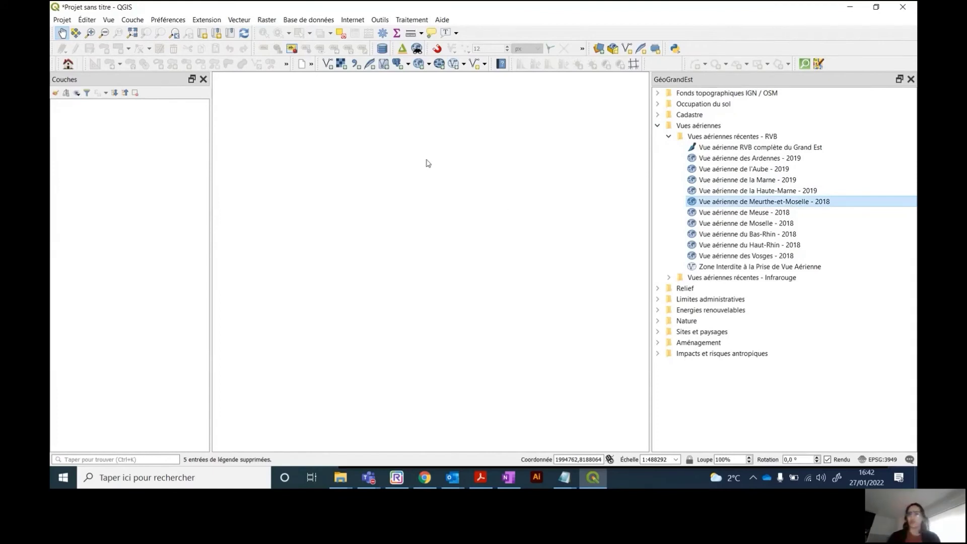
{"action": "left_click_drag", "start_coordinate": [427, 245], "coordinate": [432, 232]}
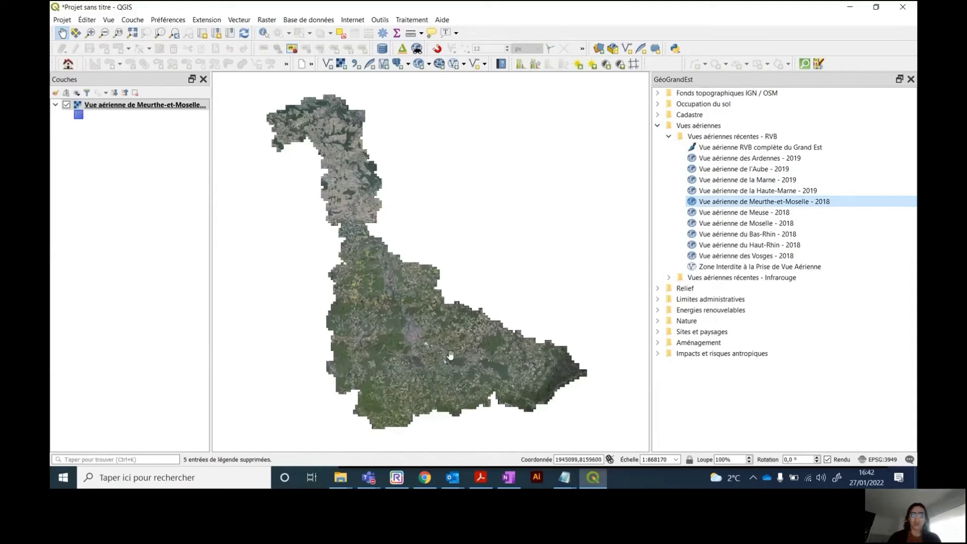
{"action": "left_click", "coordinate": [668, 137]}
{"action": "left_click", "coordinate": [656, 126]}
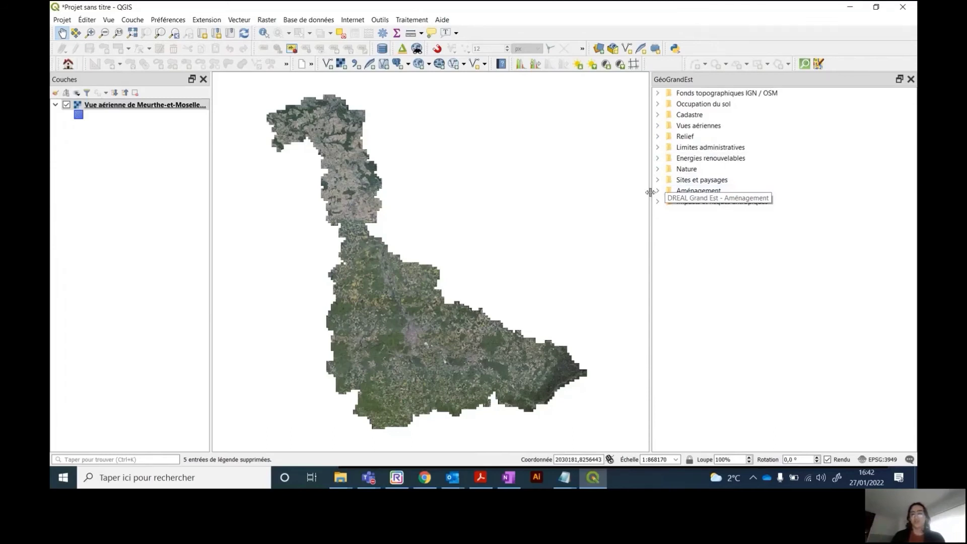
Add the "Communes" layer from "Limites administratives" above the aerial view.
{"action": "left_click", "coordinate": [657, 149]}
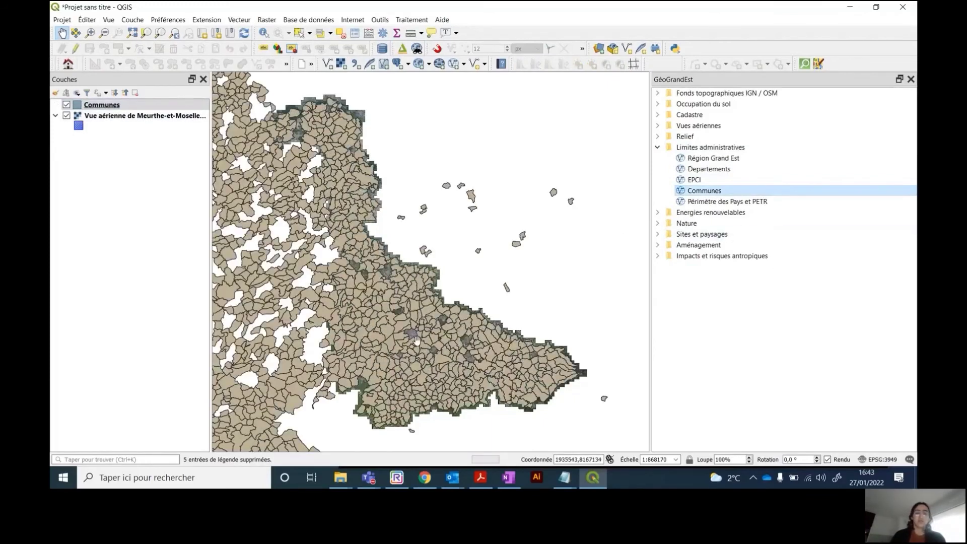
{"action": "scroll", "coordinate": [465, 351], "scroll_direction": "up", "scroll_amount": 1}
{"action": "scroll", "coordinate": [466, 351], "scroll_direction": "up", "scroll_amount": 1}
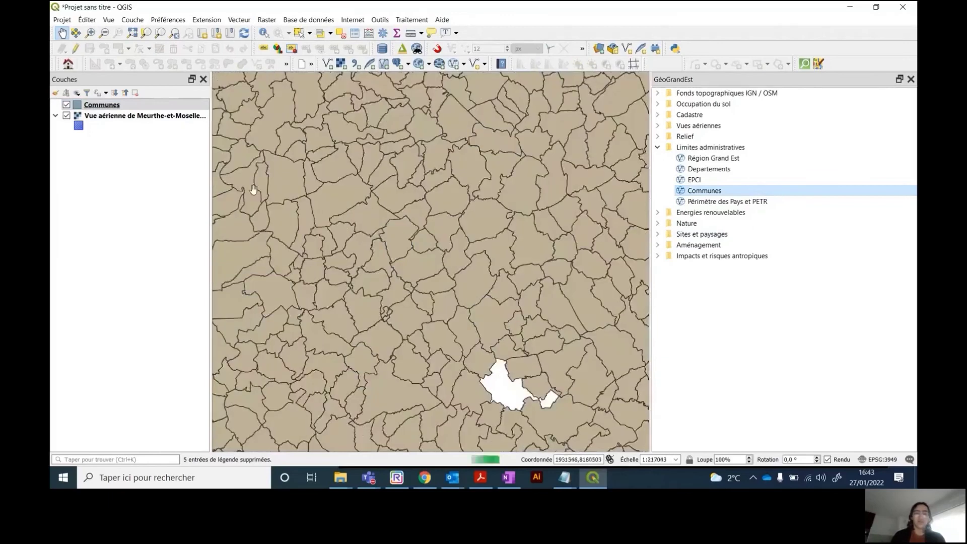
Set the simple fill style of the Communes layer to "Pas de remplissage" so only the outlines are drawn.
{"action": "double_click", "coordinate": [80, 105]}
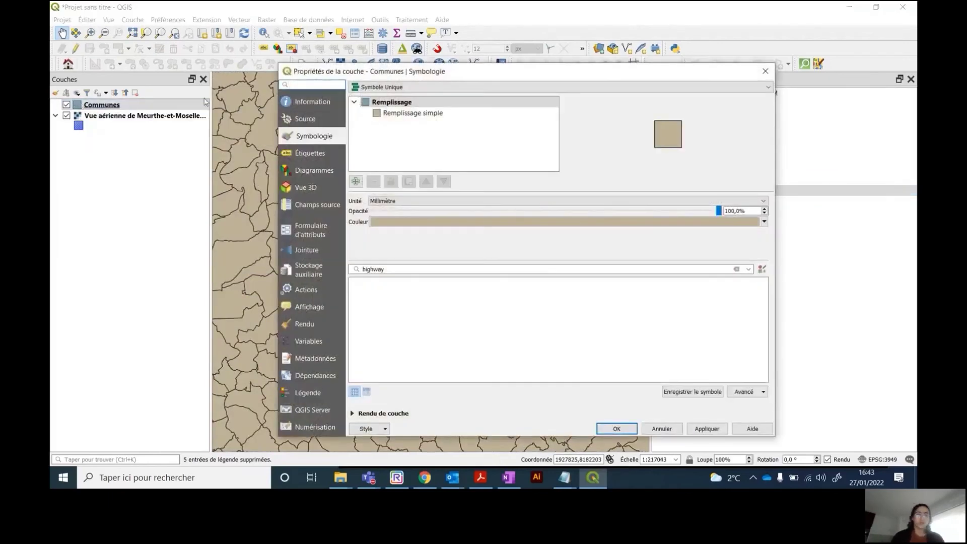
{"action": "left_click", "coordinate": [410, 112]}
{"action": "left_click", "coordinate": [579, 235]}
{"action": "left_click", "coordinate": [463, 252]}
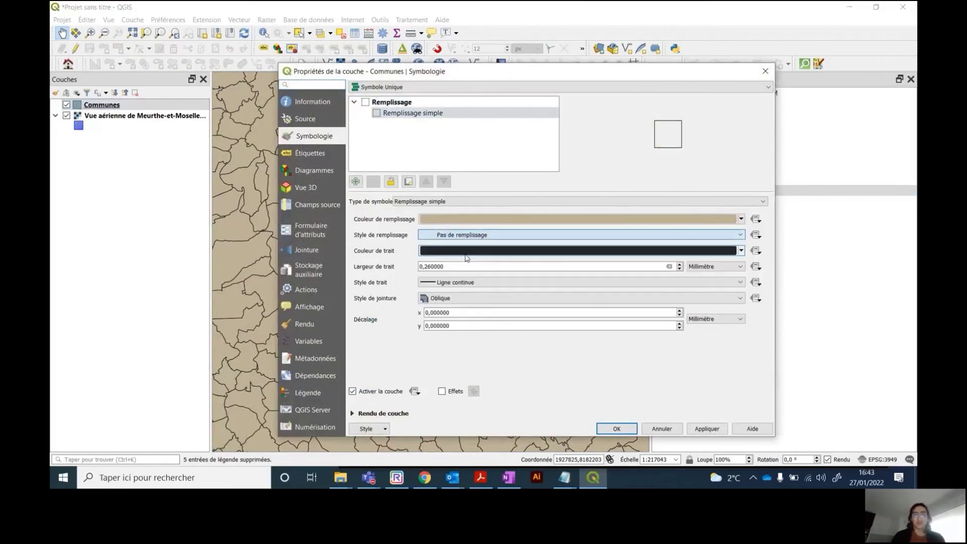
{"action": "left_click", "coordinate": [626, 428]}
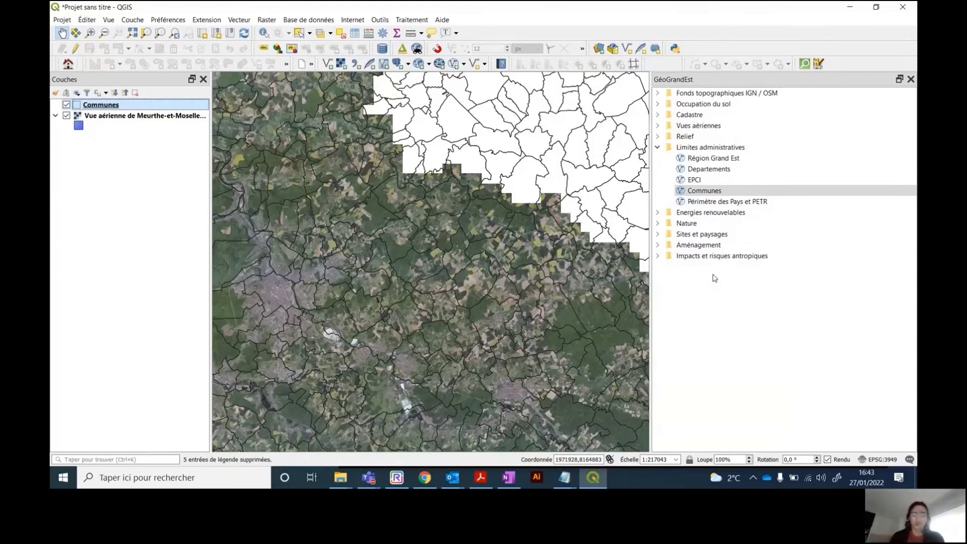
Browse the nature, renewable-energy and planning folders and add "Sites inscrits et classés" from "Sites et paysages" to the map.
{"action": "left_click", "coordinate": [659, 224]}
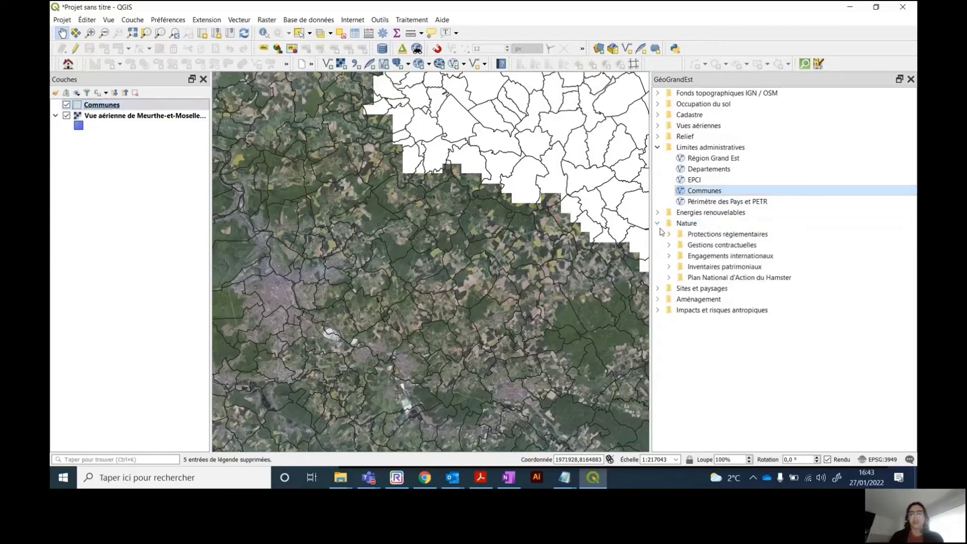
{"action": "left_click", "coordinate": [657, 212]}
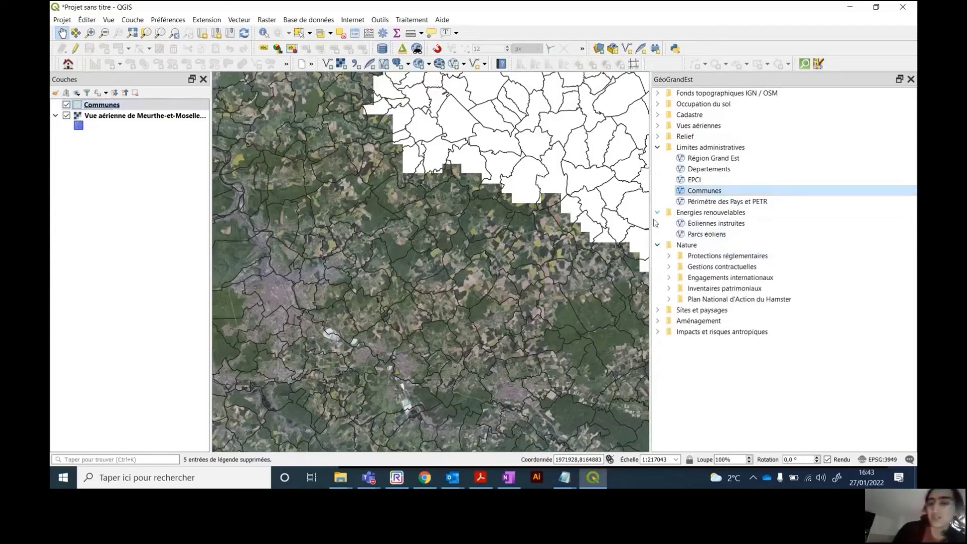
{"action": "left_click", "coordinate": [658, 320]}
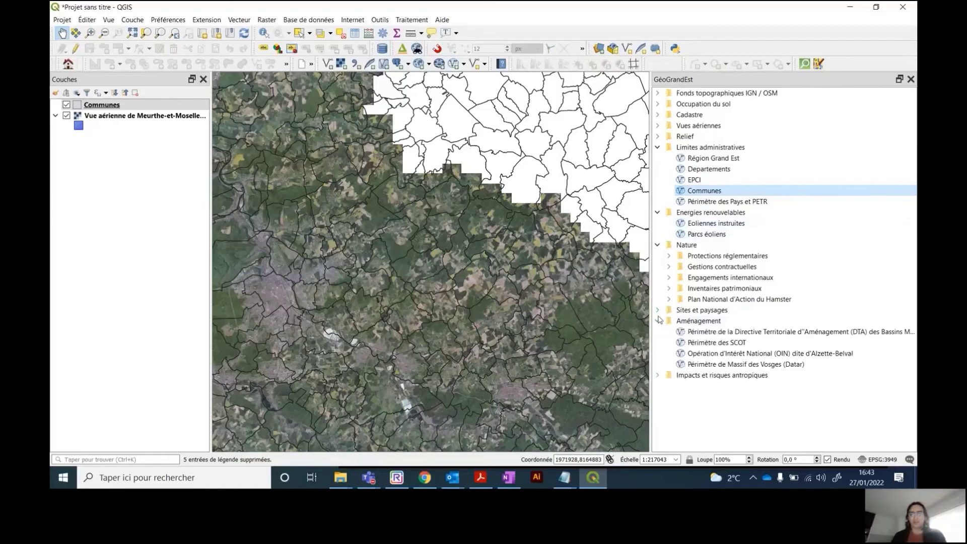
{"action": "left_click", "coordinate": [657, 310]}
{"action": "left_click_drag", "start_coordinate": [705, 321], "coordinate": [131, 180]}
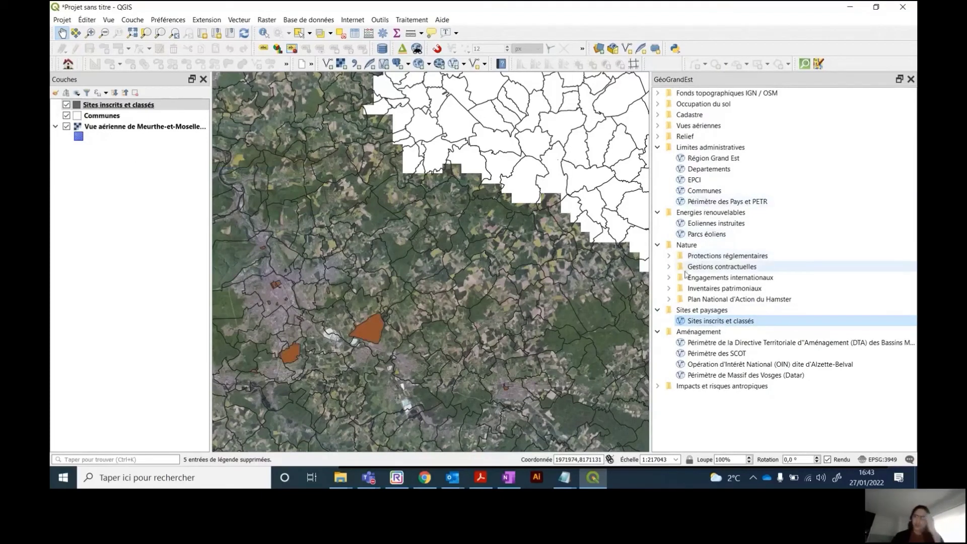
Add "Périmètre des SCOT" from "Aménagement" on top of the other layers and view its extent on the map.
{"action": "left_click_drag", "start_coordinate": [717, 353], "coordinate": [115, 176]}
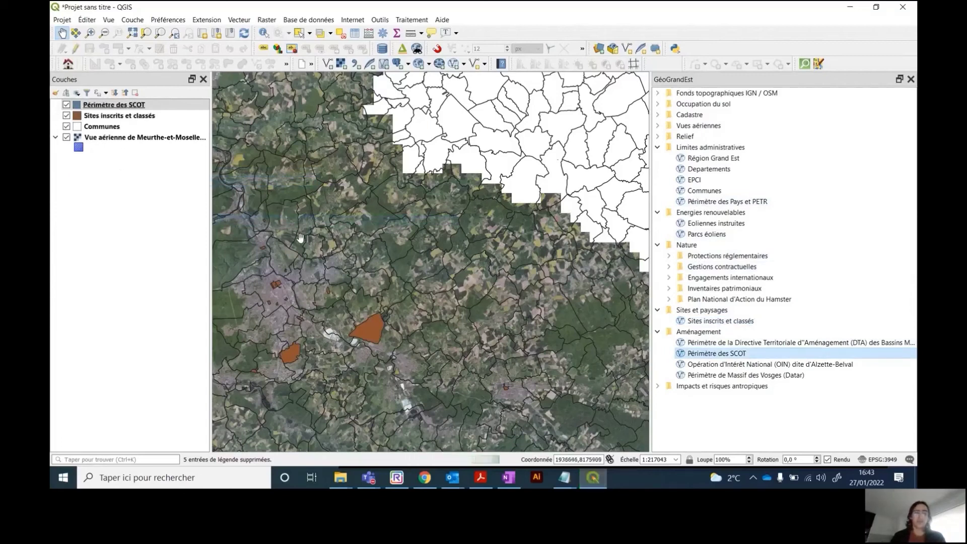
{"action": "left_click_drag", "start_coordinate": [345, 209], "coordinate": [512, 284]}
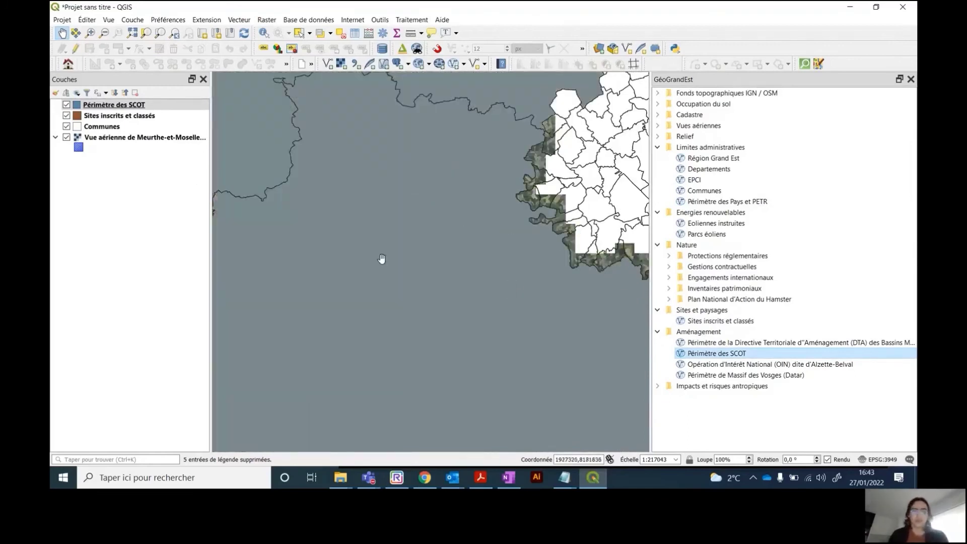
{"action": "scroll", "coordinate": [376, 250], "scroll_direction": "down", "scroll_amount": 1}
{"action": "left_click_drag", "start_coordinate": [377, 250], "coordinate": [436, 318]}
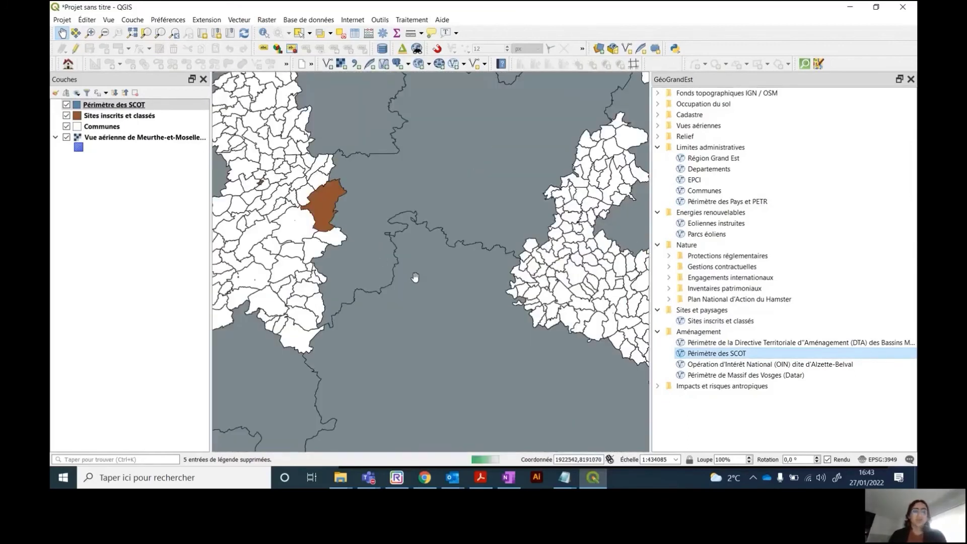